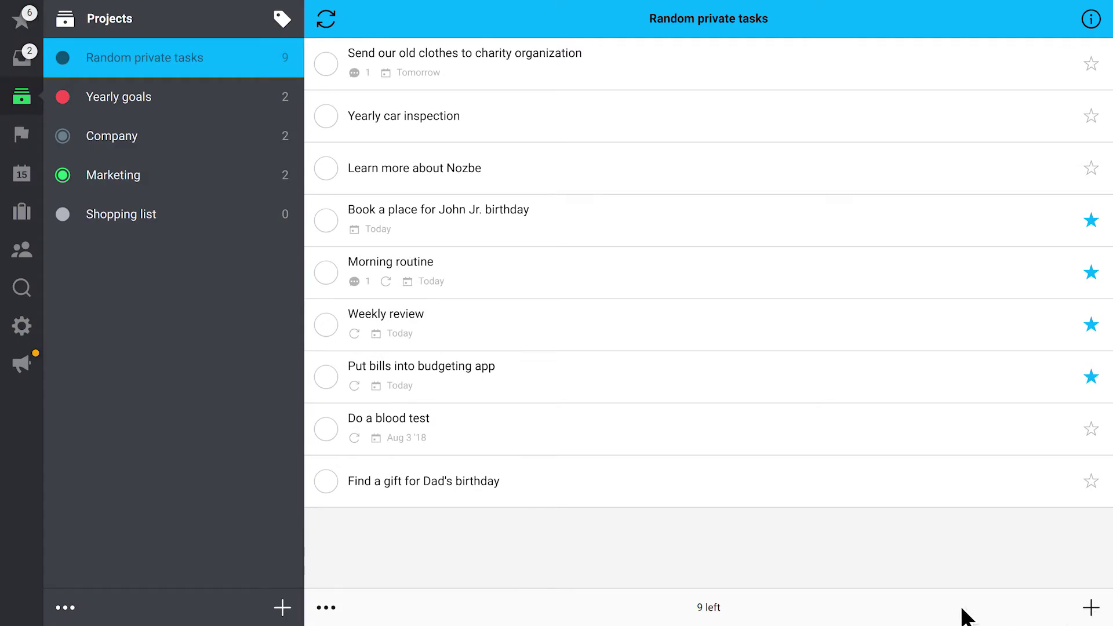
- Create the project 'Make my website great again' from the sidebar
{"action": "left_click", "coordinate": [282, 607]}
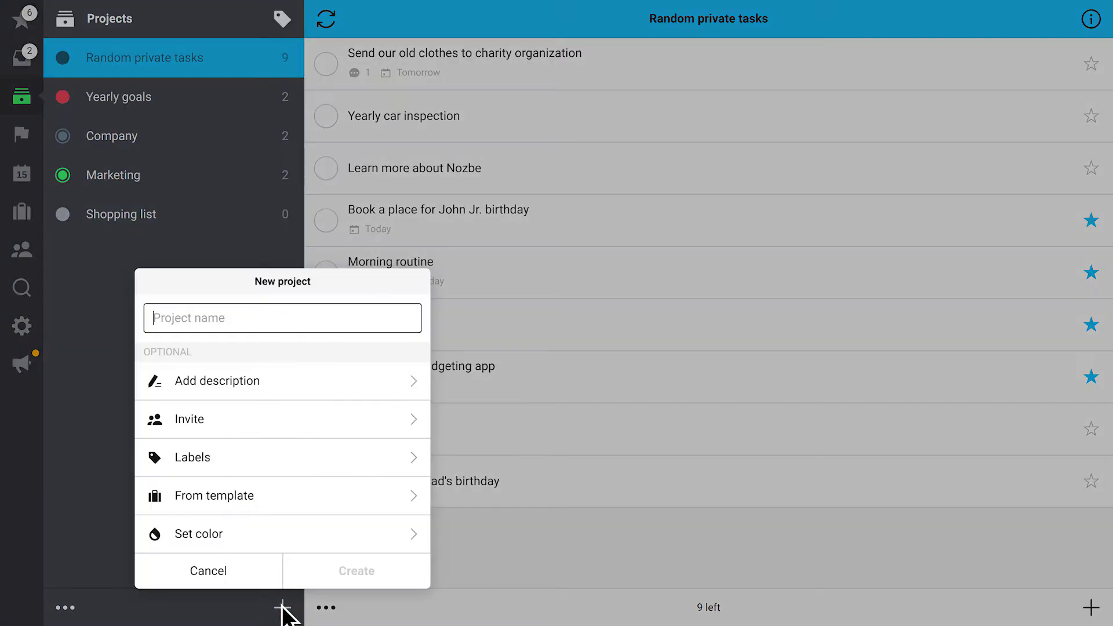
{"action": "type", "text": "Make my website great again"}
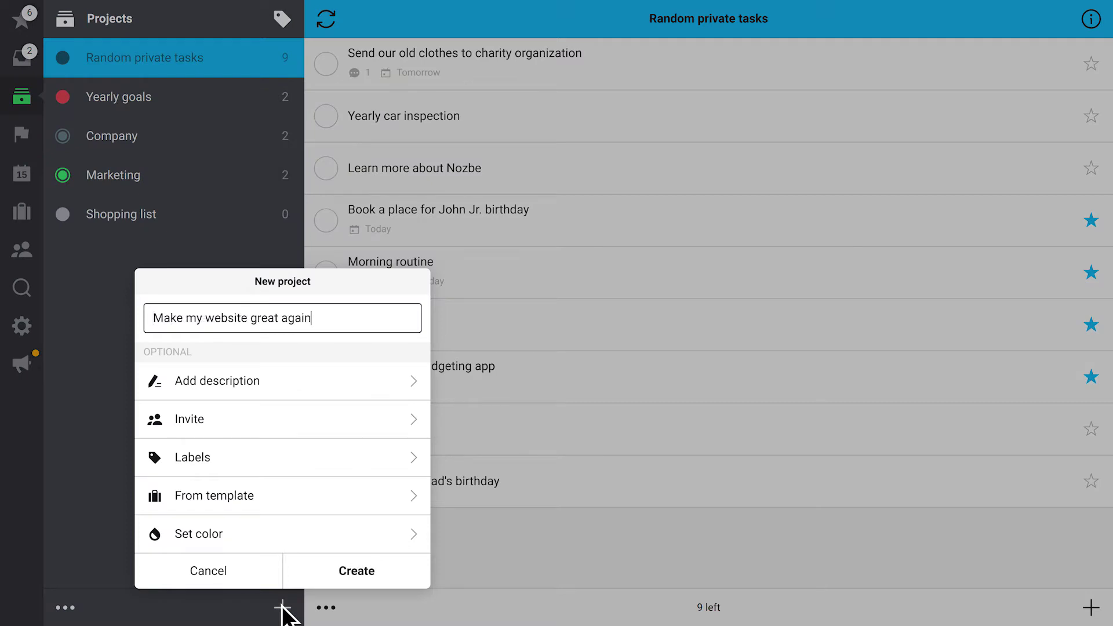
{"action": "left_click", "coordinate": [377, 570]}
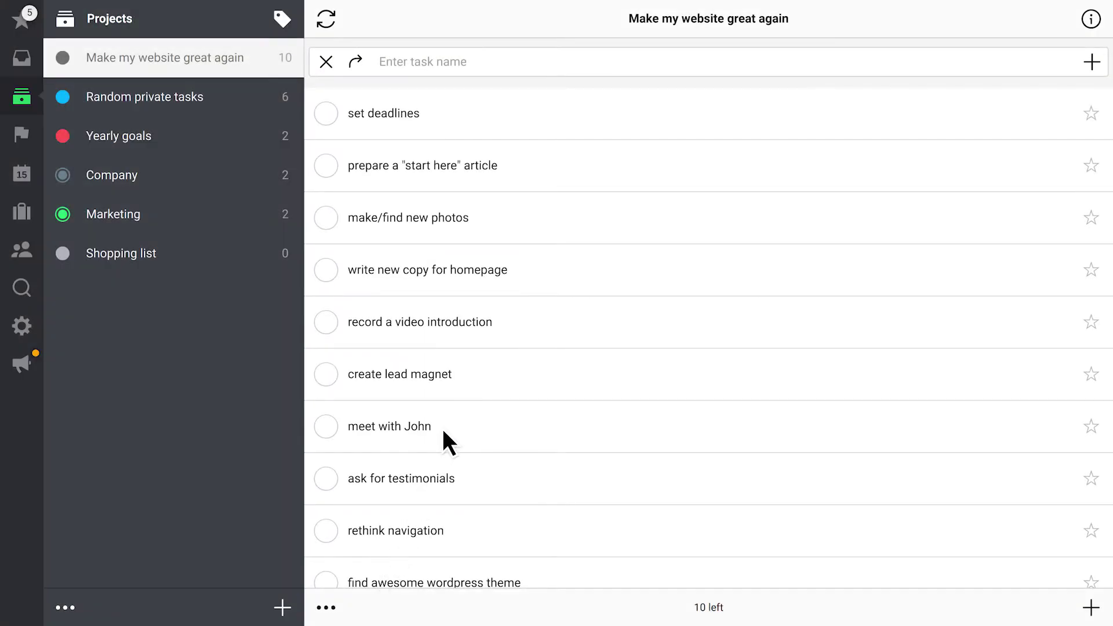
- Move the 'meet with John' task into the Random private tasks project
{"action": "left_click", "coordinate": [443, 429]}
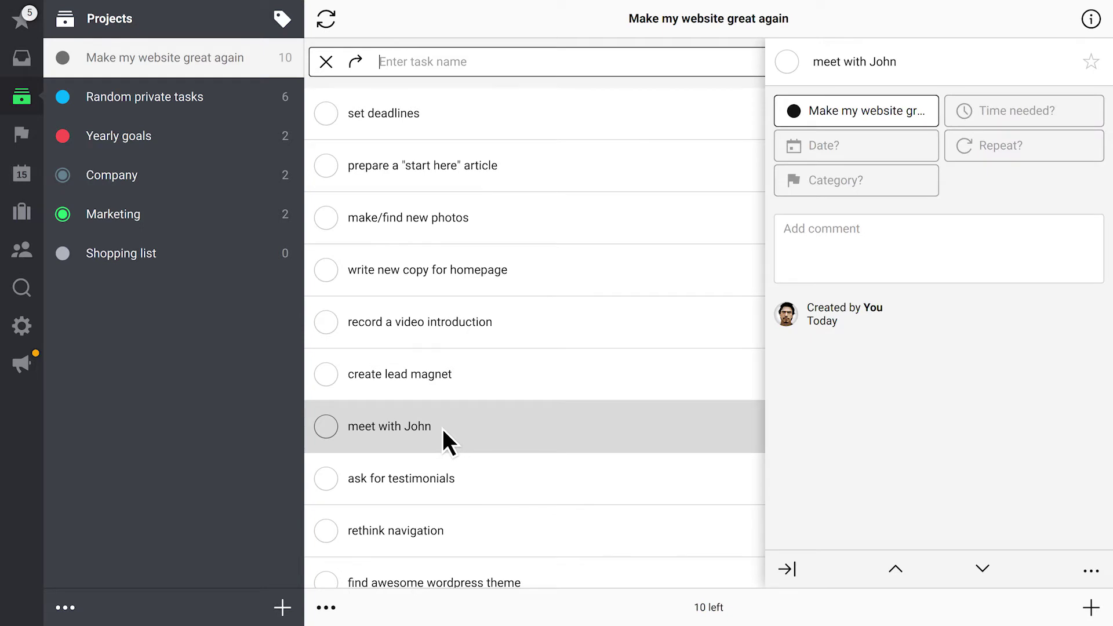
{"action": "left_click", "coordinate": [843, 108]}
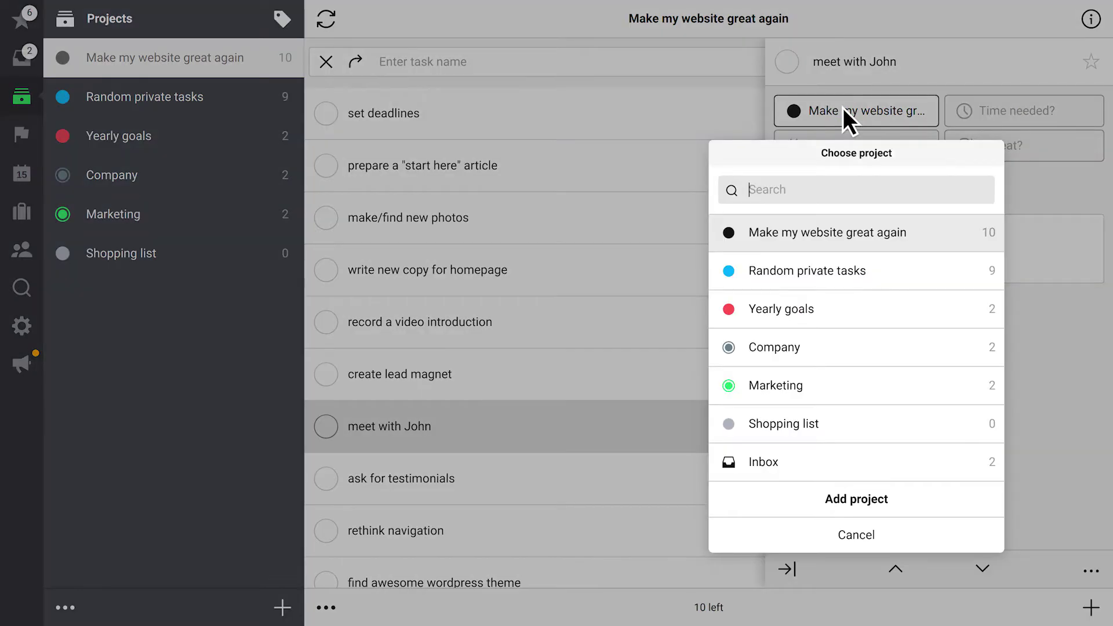
{"action": "left_click", "coordinate": [843, 272]}
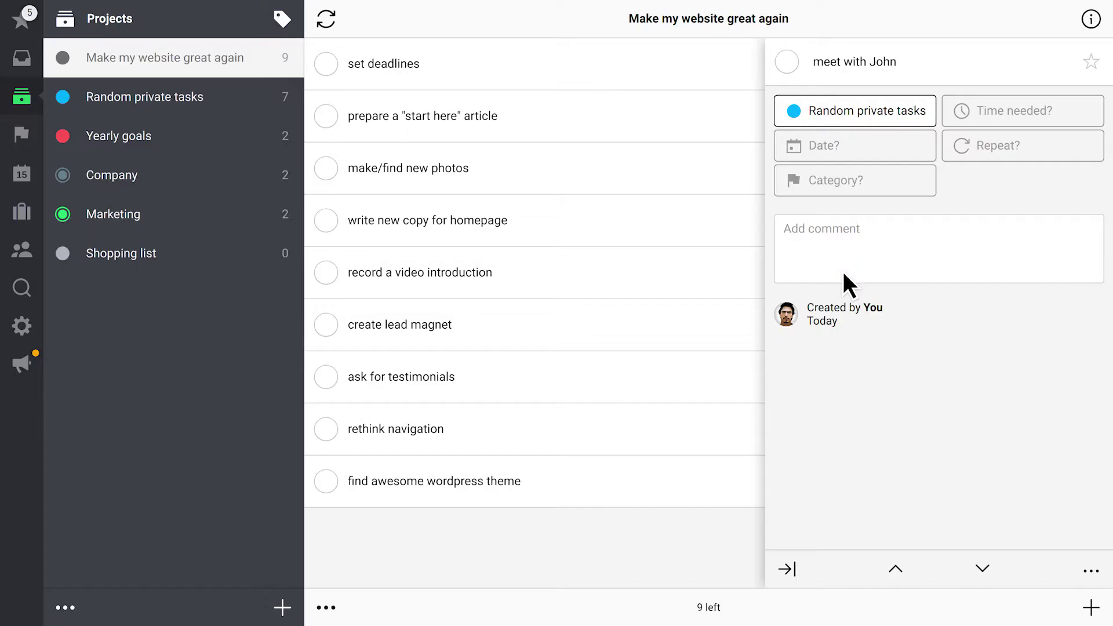
{"action": "left_click", "coordinate": [549, 554]}
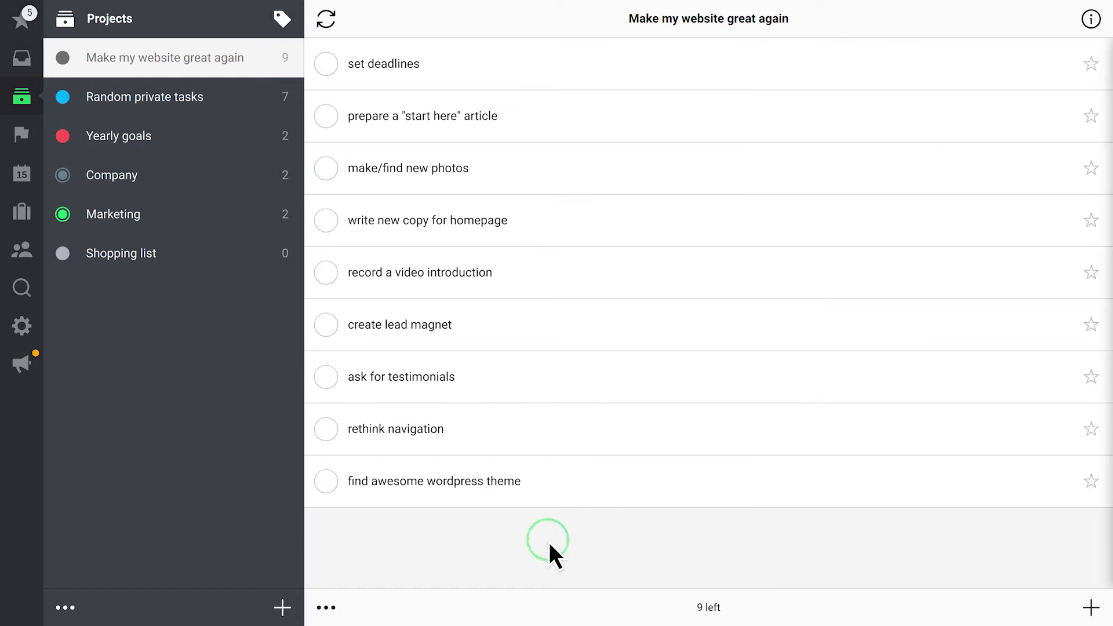
- Invite the teammate through project settings and confirm sharing the project
{"action": "left_click", "coordinate": [1090, 18]}
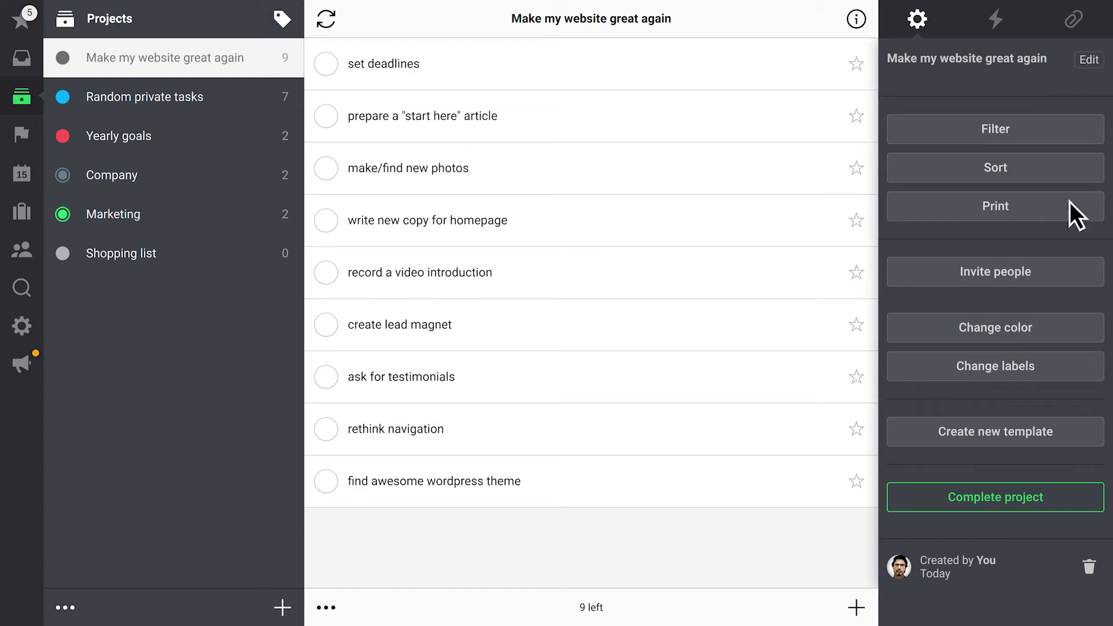
{"action": "left_click", "coordinate": [1060, 266]}
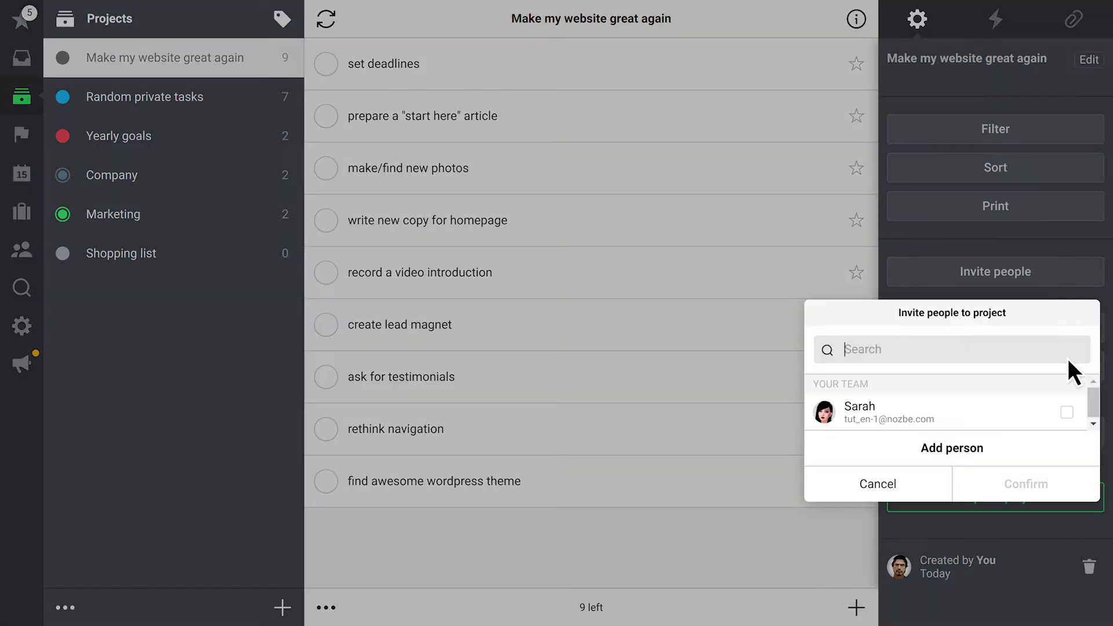
{"action": "left_click", "coordinate": [1067, 411]}
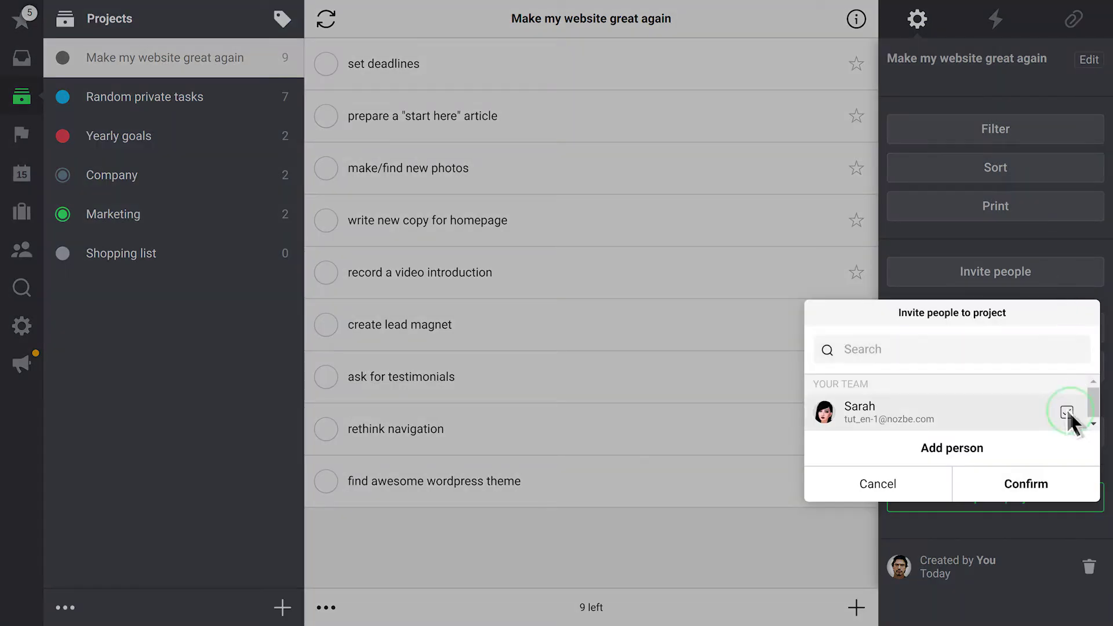
{"action": "left_click", "coordinate": [1067, 479]}
{"action": "left_click", "coordinate": [692, 311]}
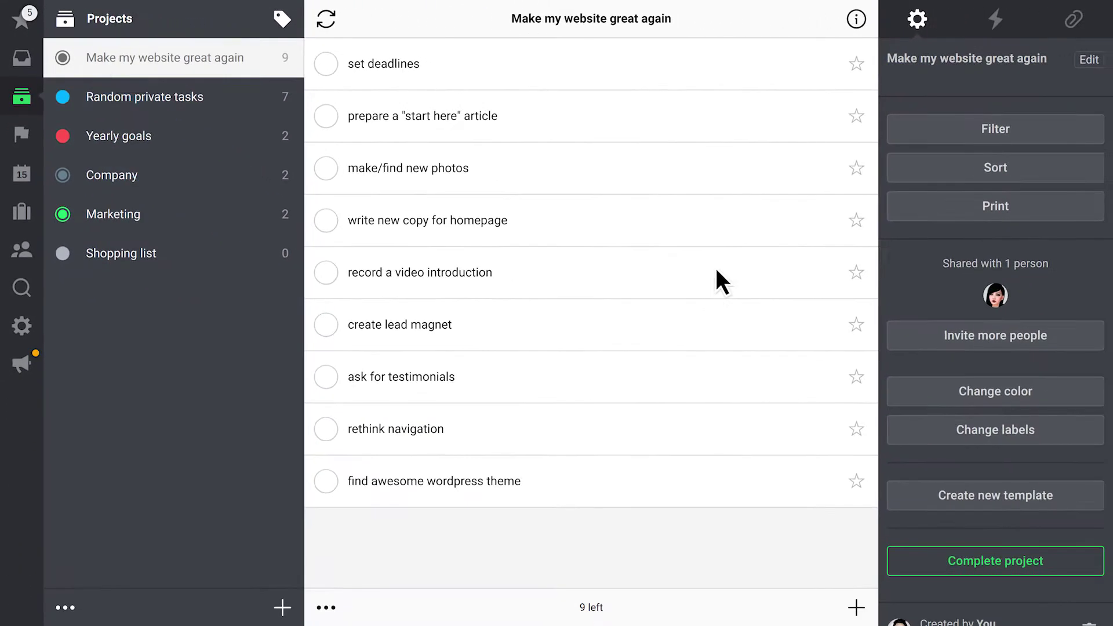
- Make the teammate responsible for 'find awesome wordpress theme'
{"action": "left_click", "coordinate": [857, 16]}
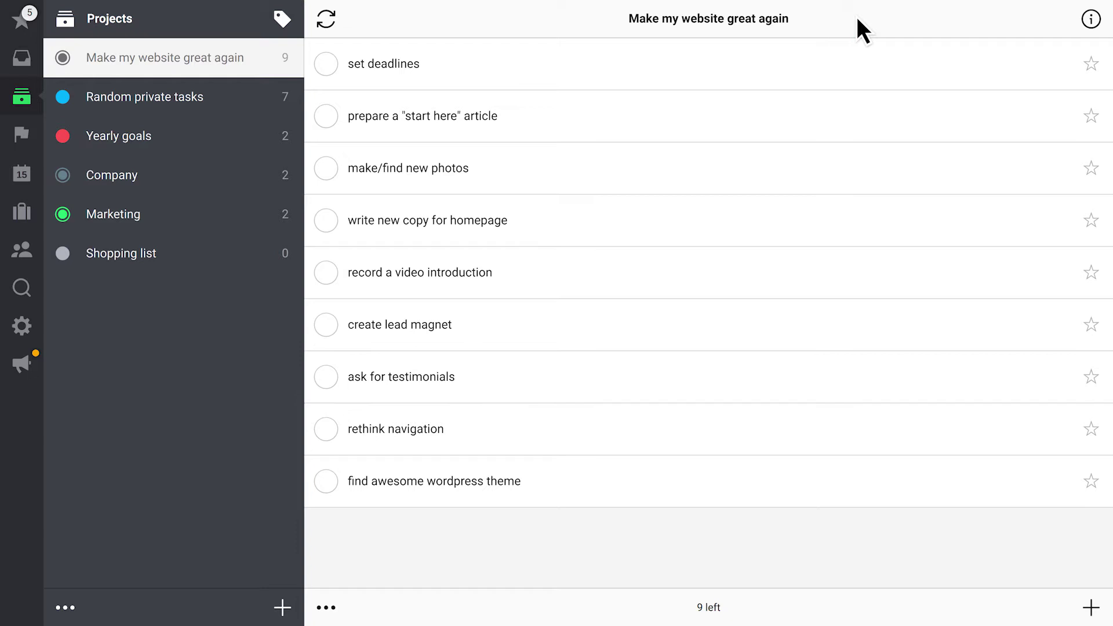
{"action": "left_click", "coordinate": [546, 478]}
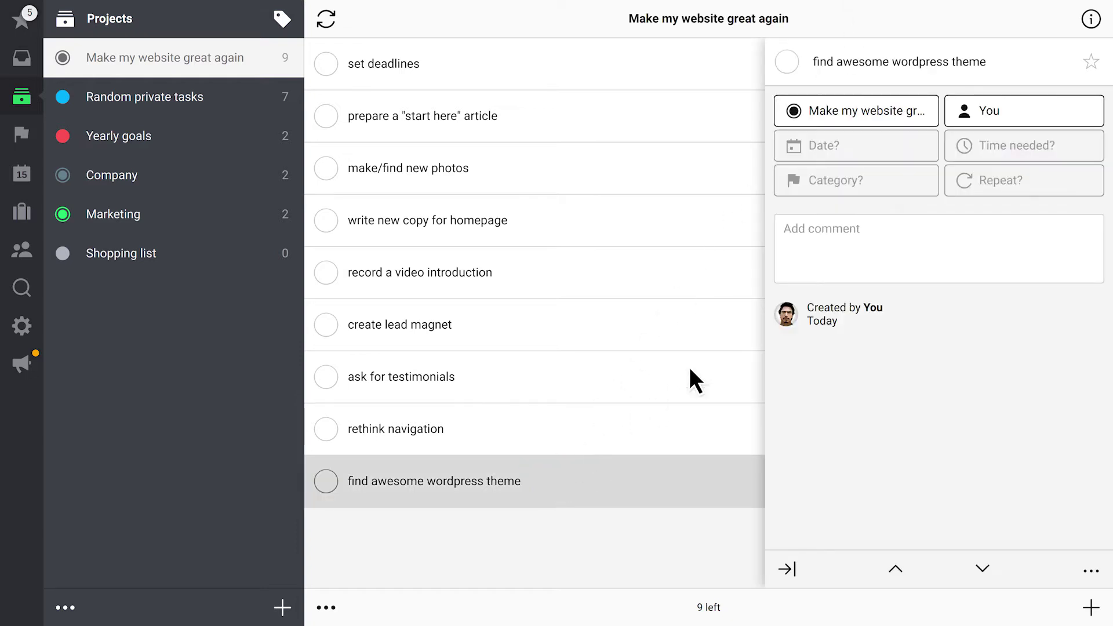
{"action": "left_click", "coordinate": [1024, 111]}
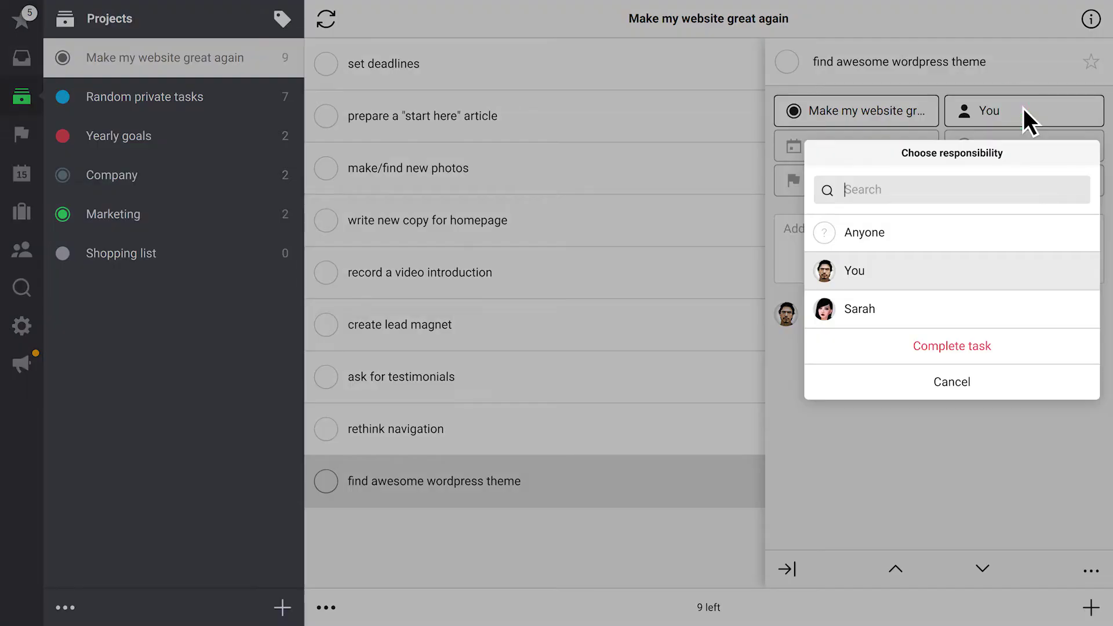
{"action": "left_click", "coordinate": [937, 305]}
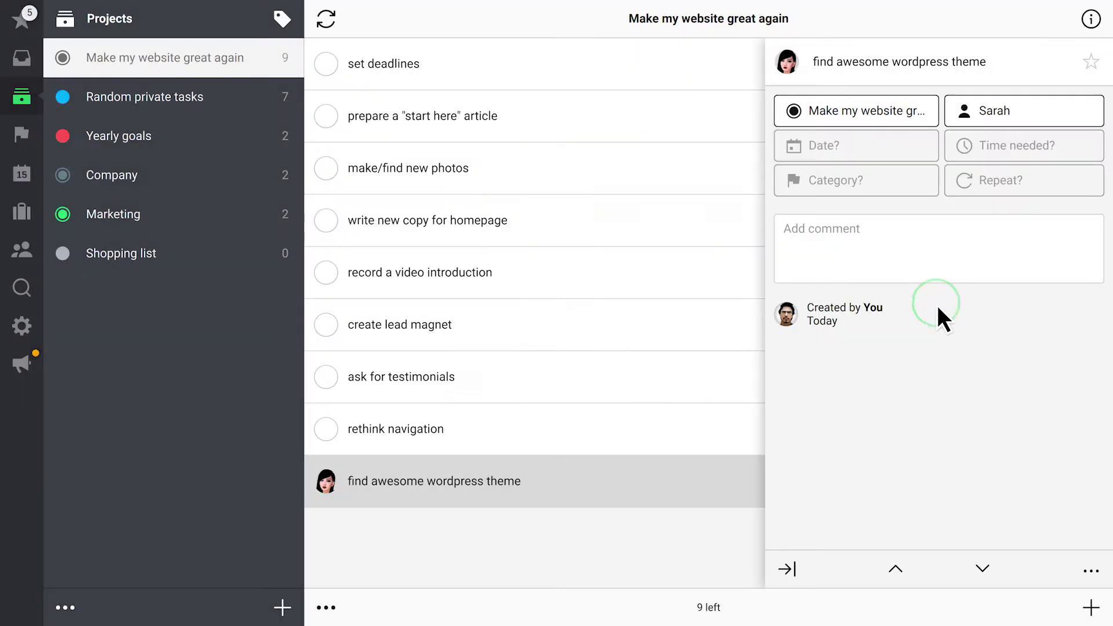
- Give 'find awesome wordpress theme' a due date of February 17
{"action": "left_click", "coordinate": [830, 144]}
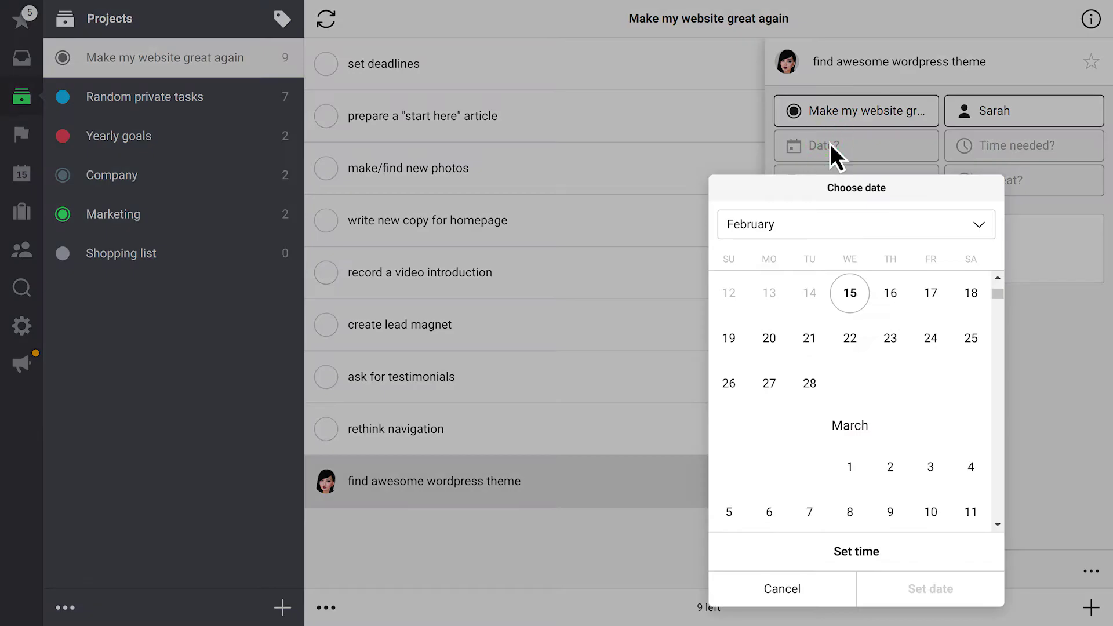
{"action": "left_click", "coordinate": [931, 293]}
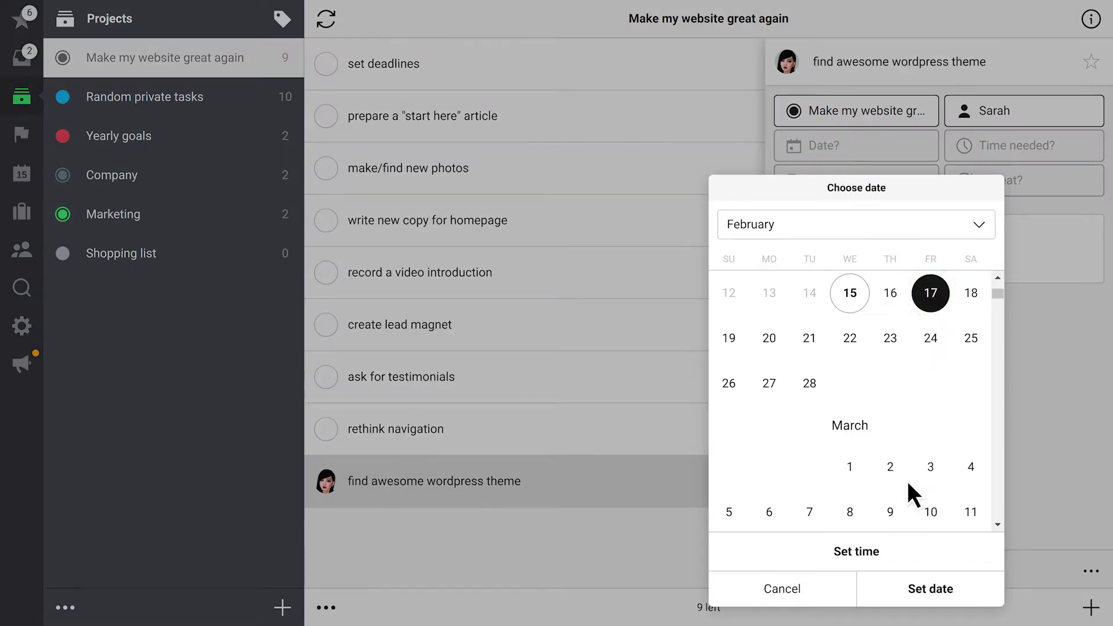
{"action": "left_click", "coordinate": [894, 585]}
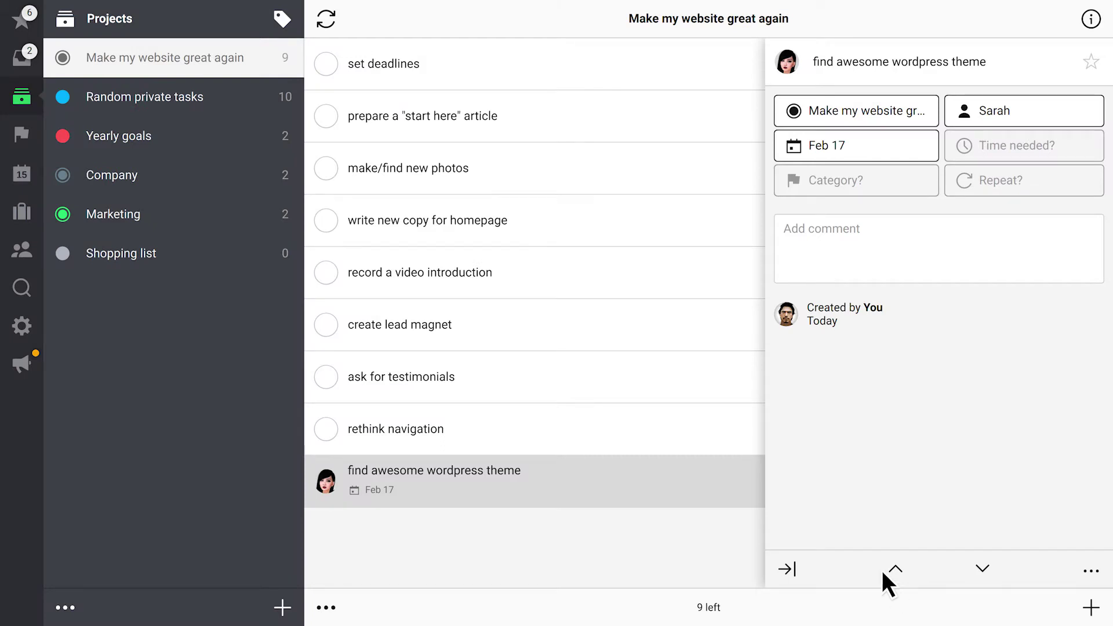
- Set the time needed for 'prepare a "start here" article' to 4 h
{"action": "left_click", "coordinate": [517, 123]}
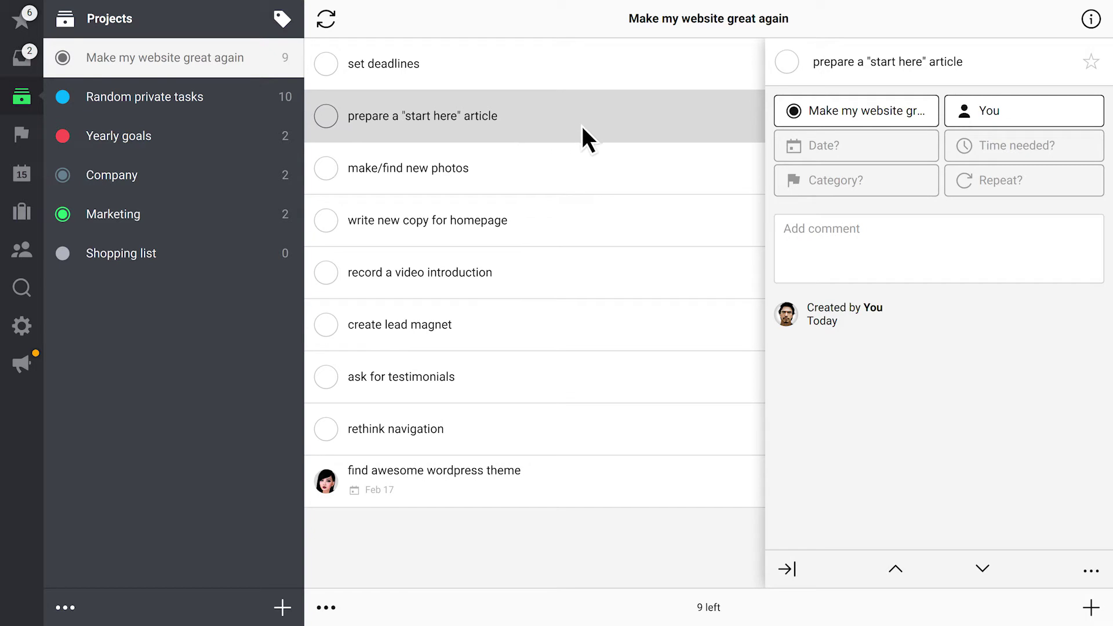
{"action": "left_click", "coordinate": [1028, 144]}
{"action": "type", "text": "4"}
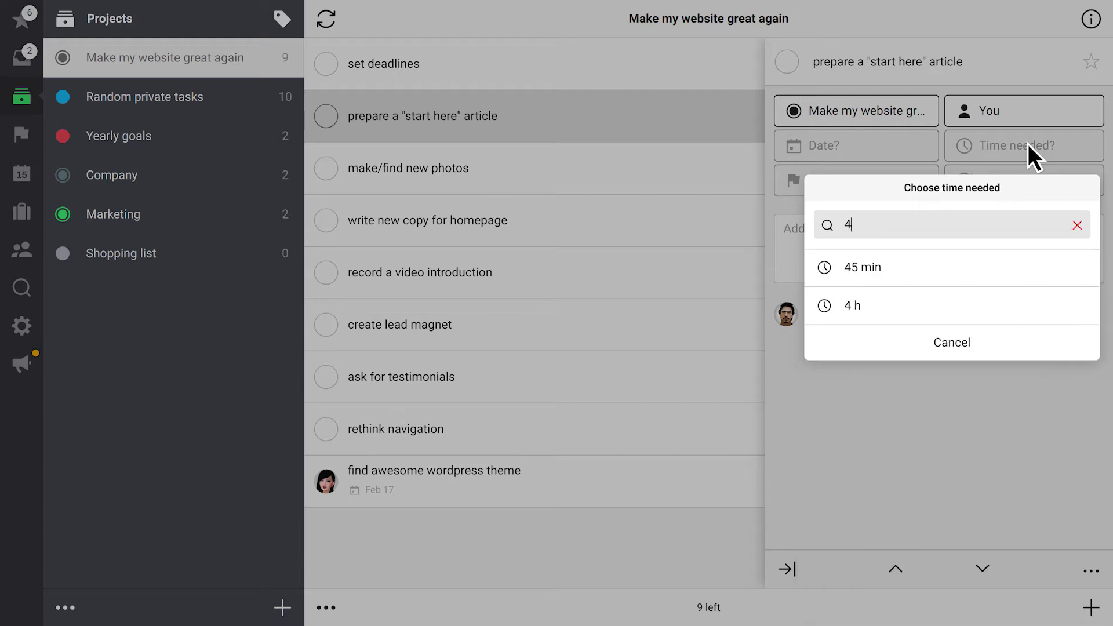
{"action": "left_click", "coordinate": [932, 304]}
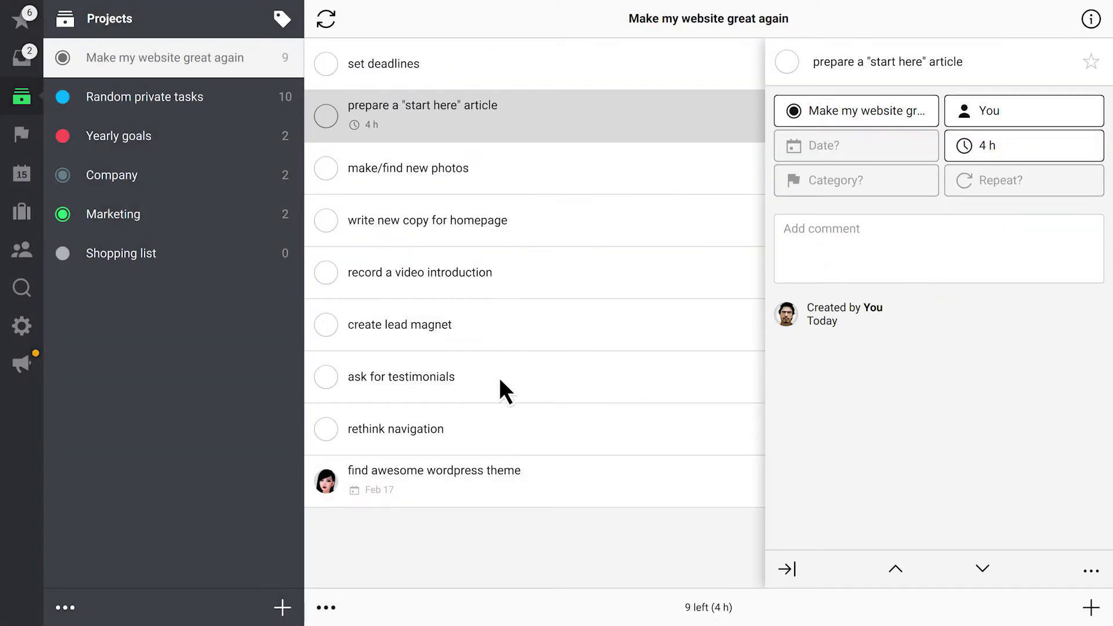
{"action": "left_click", "coordinate": [481, 381]}
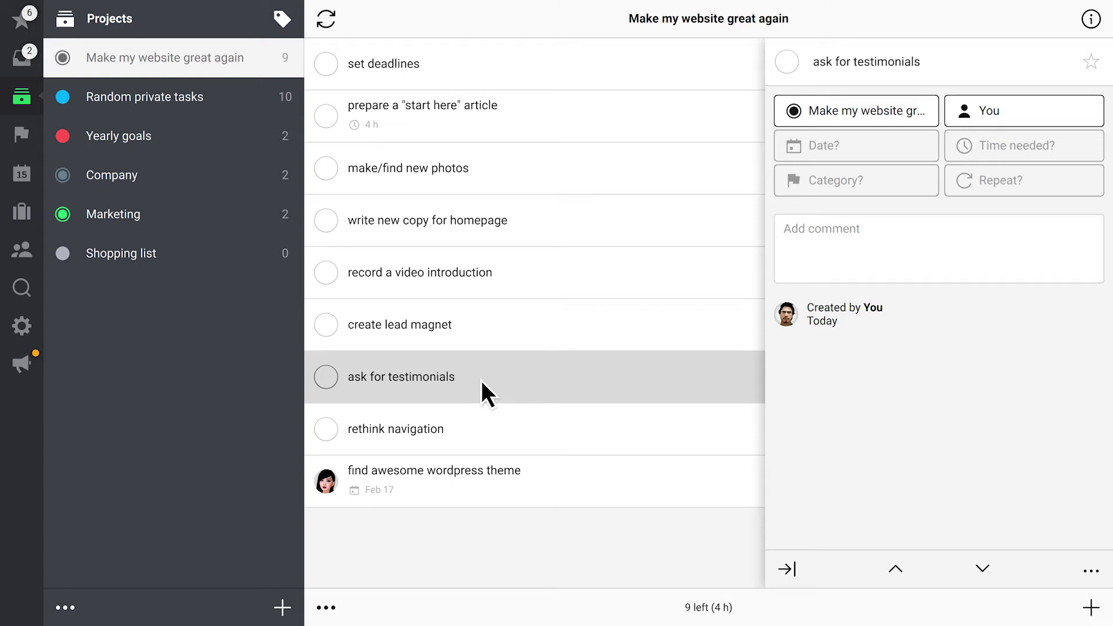
- Set 'ask for testimonials' to repeat every 3 months
{"action": "left_click", "coordinate": [1029, 184]}
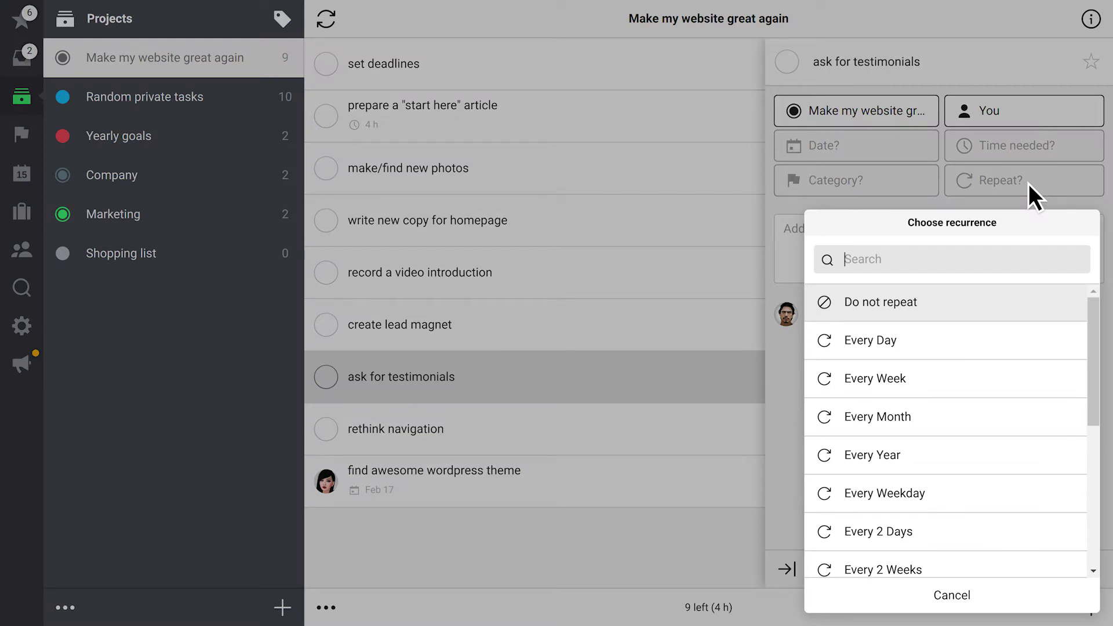
{"action": "type", "text": "3"}
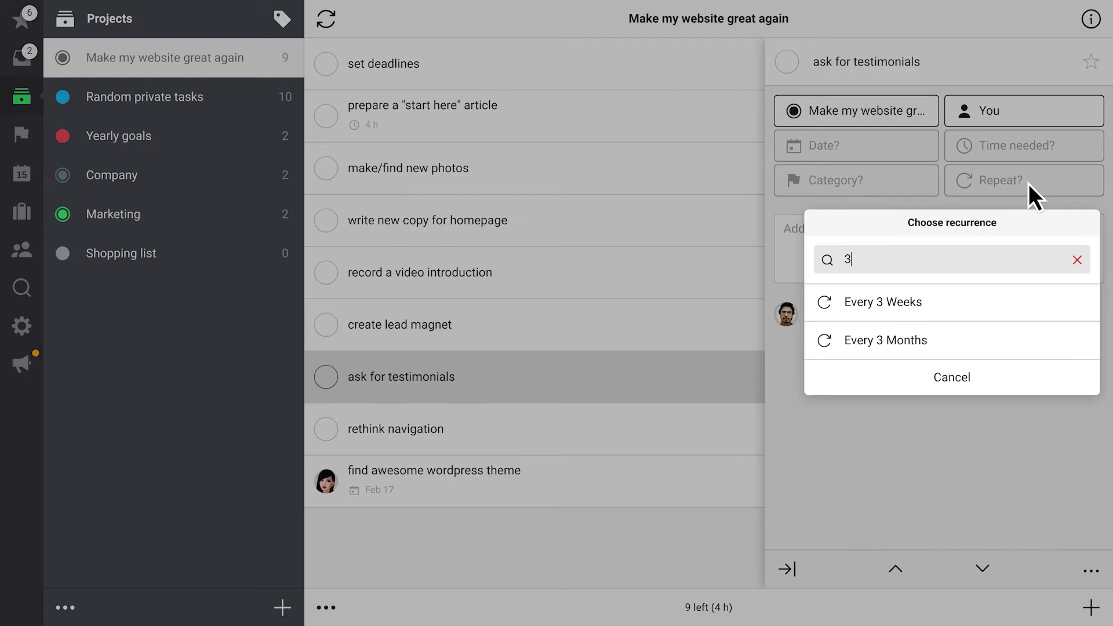
{"action": "left_click", "coordinate": [953, 340]}
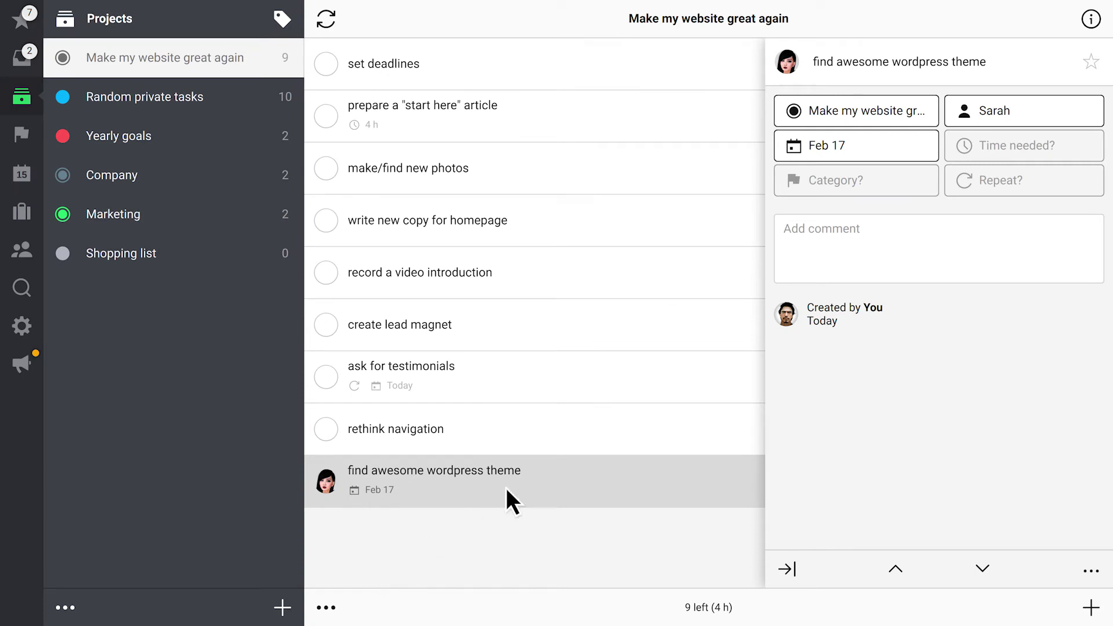
- Post a plain-text comment on the theme task about mobile devices and dark colours
{"action": "left_click", "coordinate": [899, 243]}
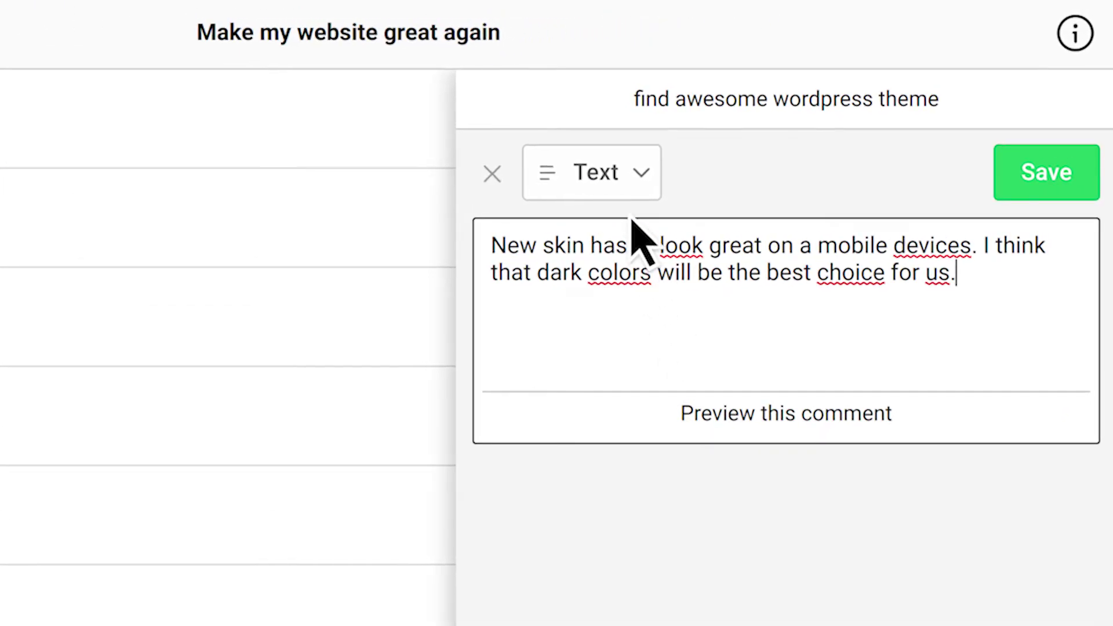
{"action": "left_click", "coordinate": [626, 178]}
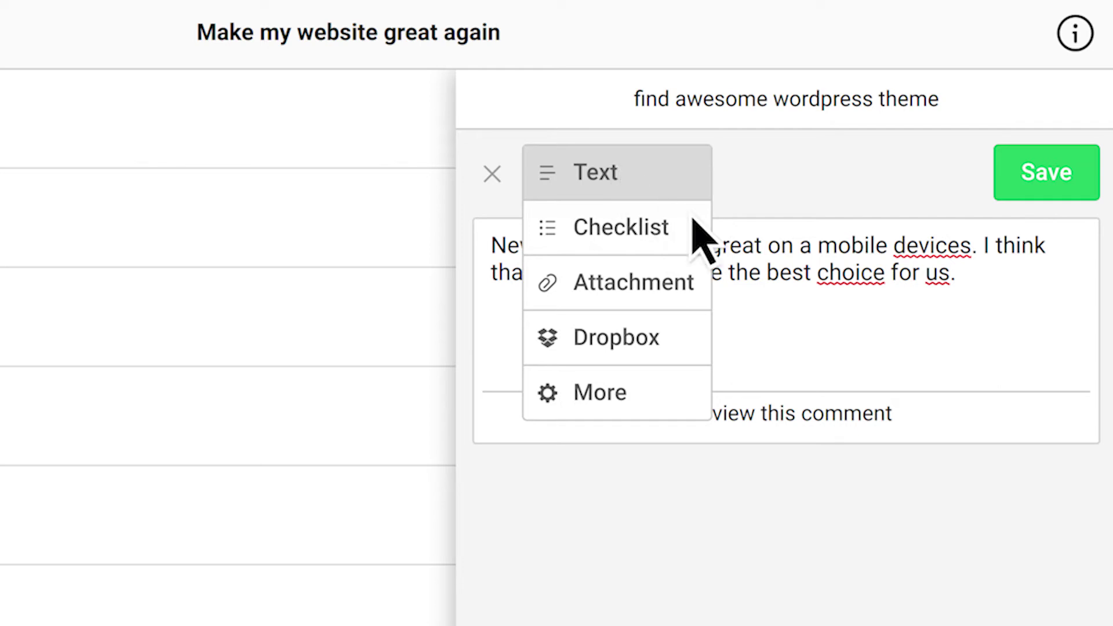
{"action": "left_click", "coordinate": [899, 335]}
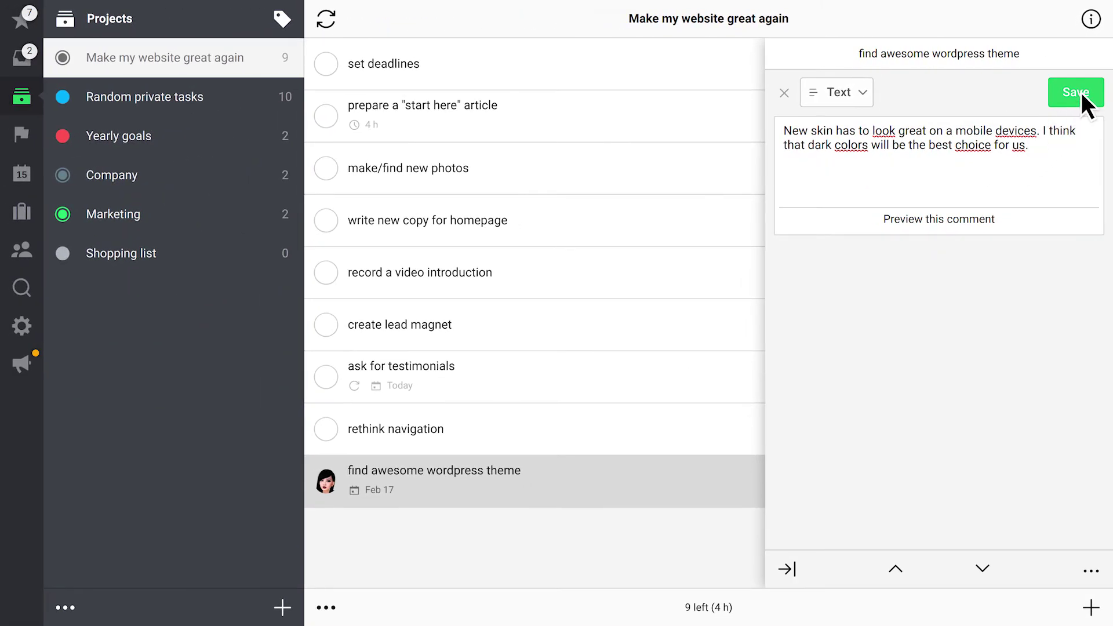
{"action": "left_click", "coordinate": [1079, 94]}
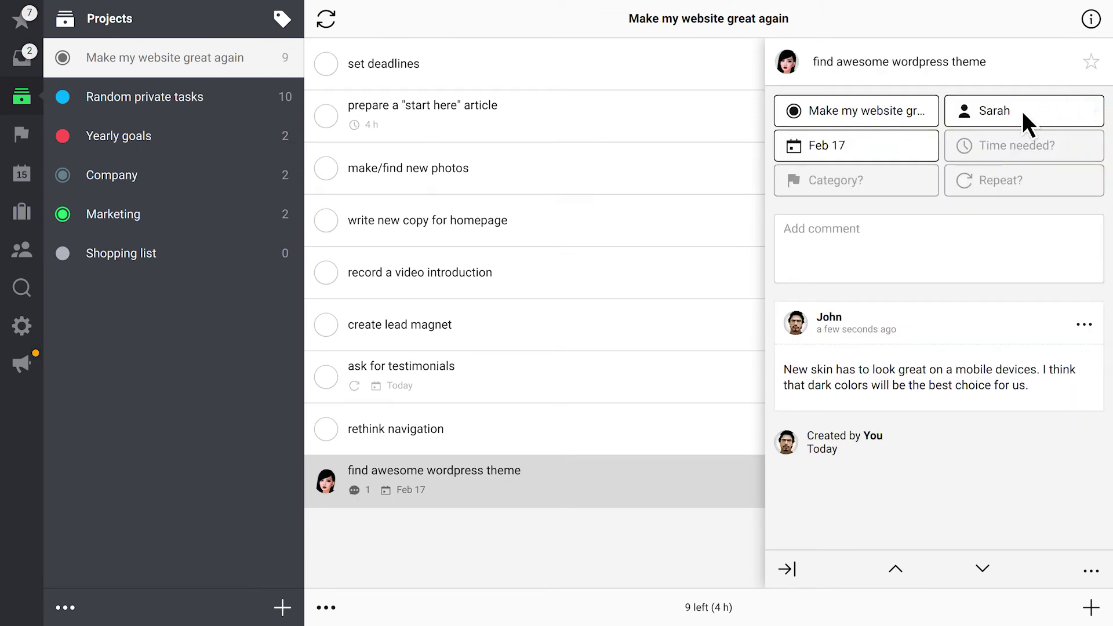
- Convert 'record a video introduction' into its own project and confirm
{"action": "left_click", "coordinate": [513, 270]}
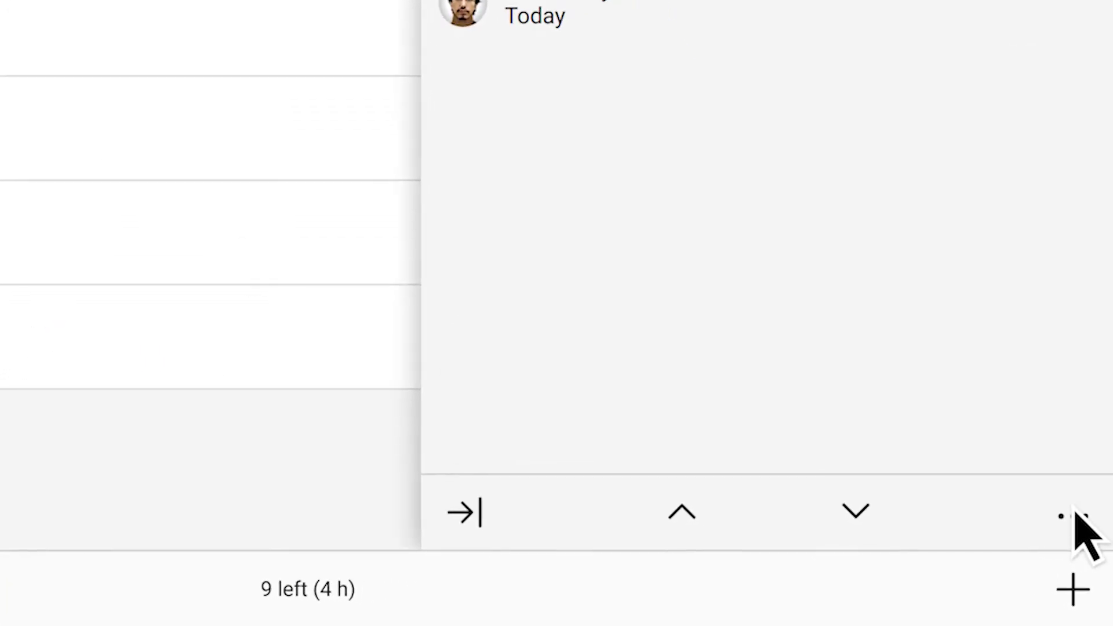
{"action": "left_click", "coordinate": [1076, 515]}
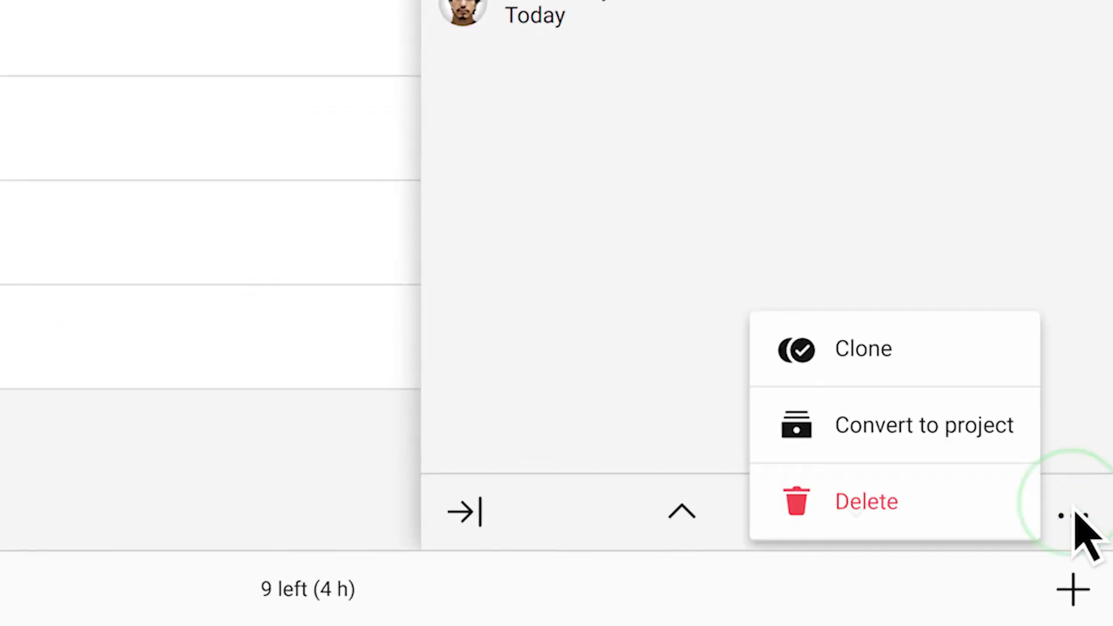
{"action": "left_click", "coordinate": [961, 431]}
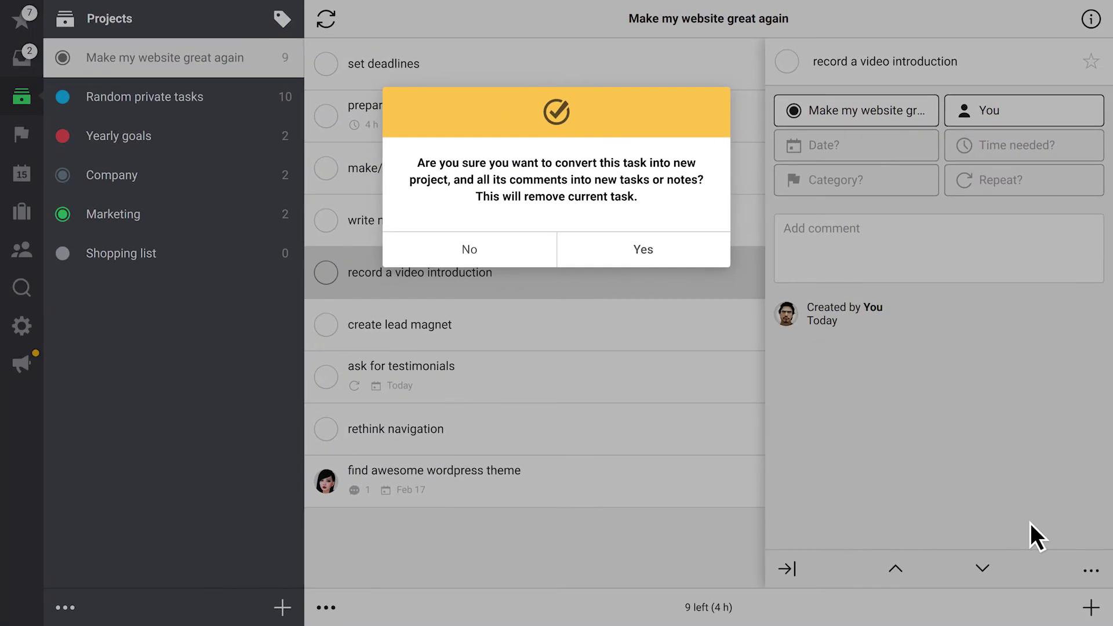
{"action": "left_click", "coordinate": [671, 250]}
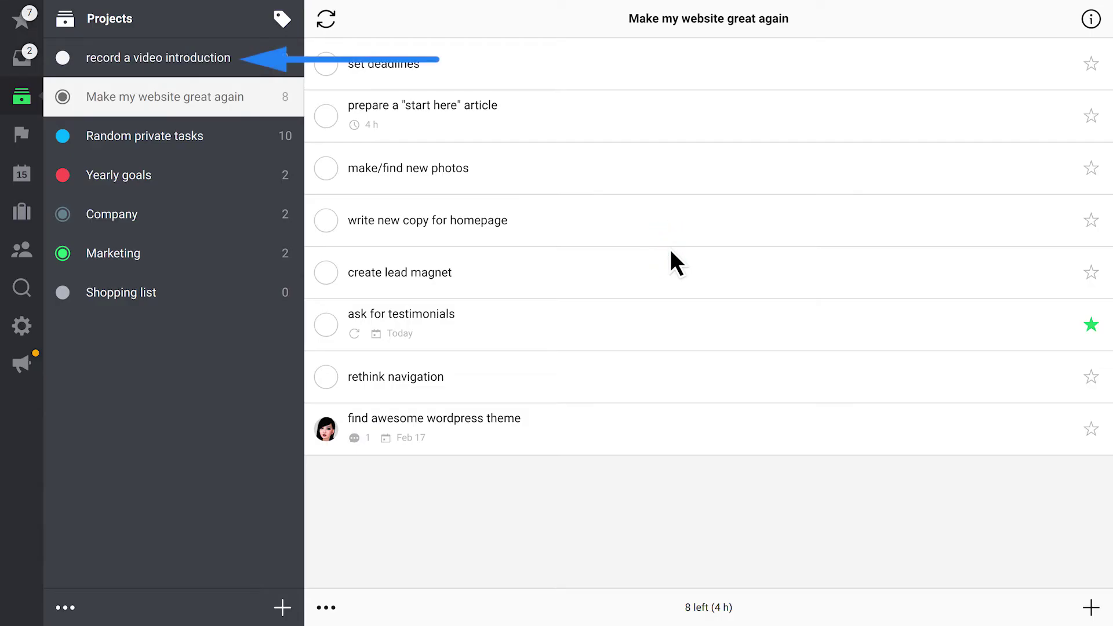
{"action": "left_click", "coordinate": [670, 166]}
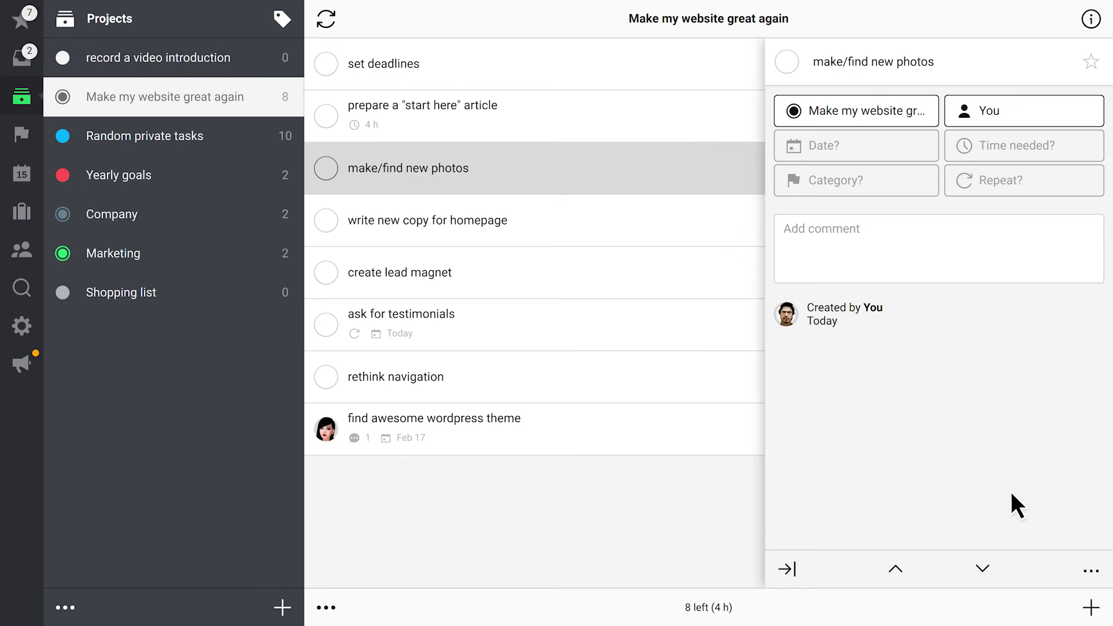
- Clone 'make/find new photos' and assign the copy to the other team member
{"action": "left_click", "coordinate": [1094, 572]}
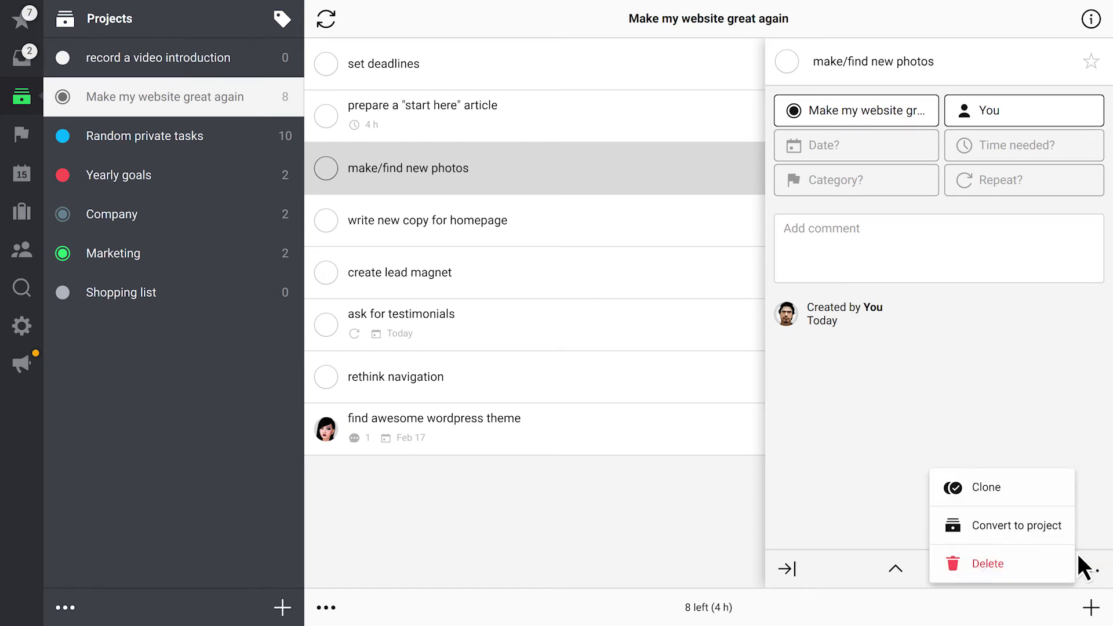
{"action": "left_click", "coordinate": [1015, 486]}
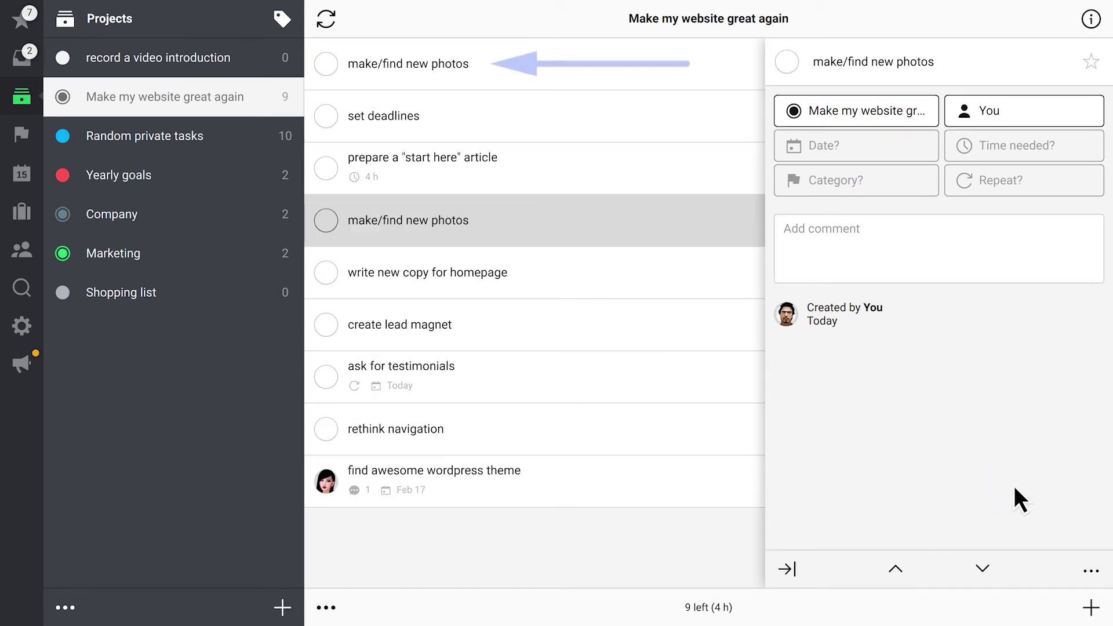
{"action": "left_click", "coordinate": [1015, 112]}
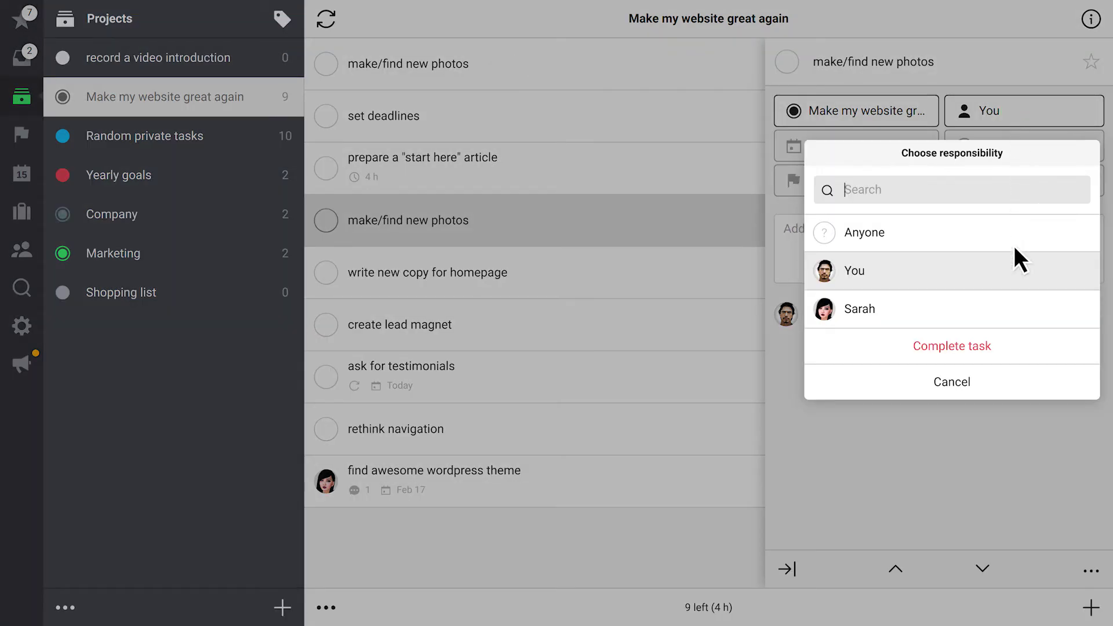
{"action": "left_click", "coordinate": [1014, 314]}
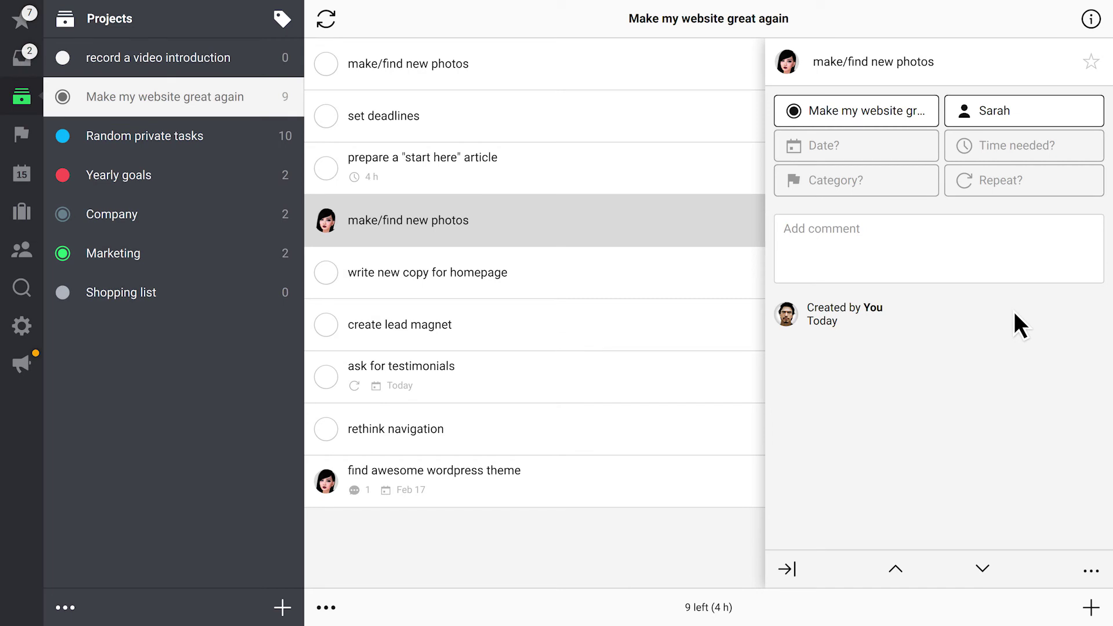
{"action": "left_click", "coordinate": [517, 219]}
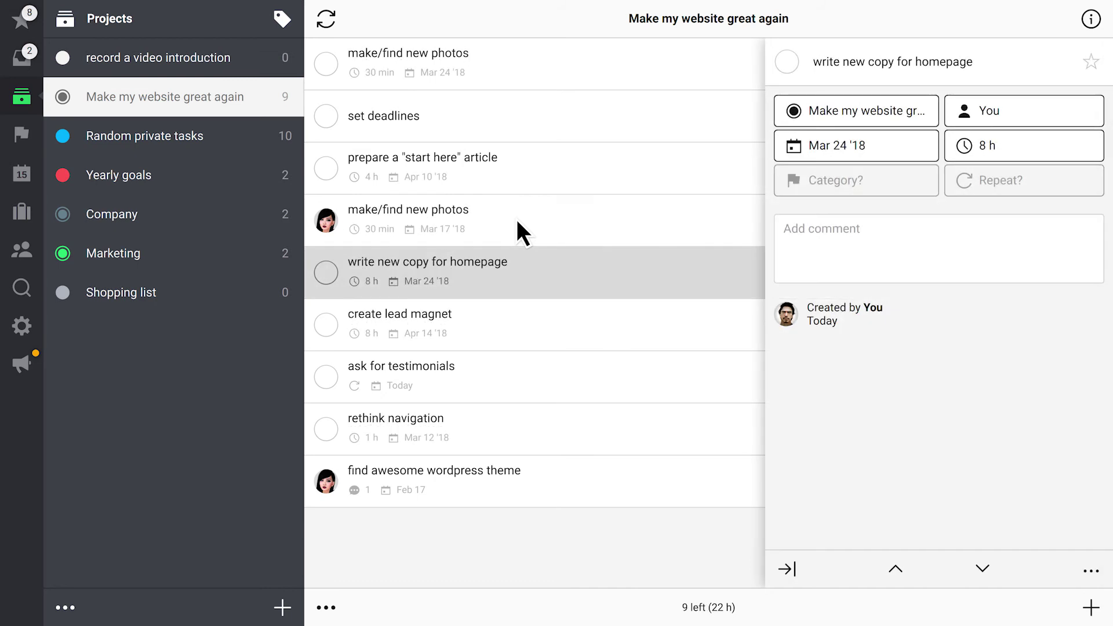
- Tick 'set deadlines' as completed
{"action": "left_click", "coordinate": [326, 115]}
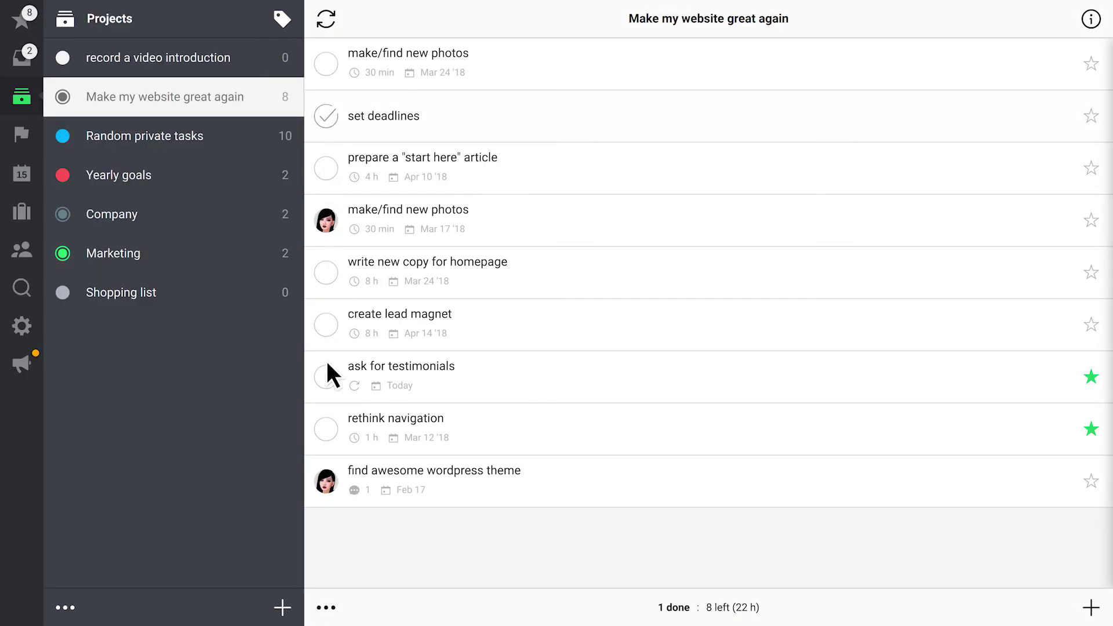
- Select the photos and 'start here' article tasks in Edit Mode and start a bulk Change
{"action": "left_click", "coordinate": [328, 610]}
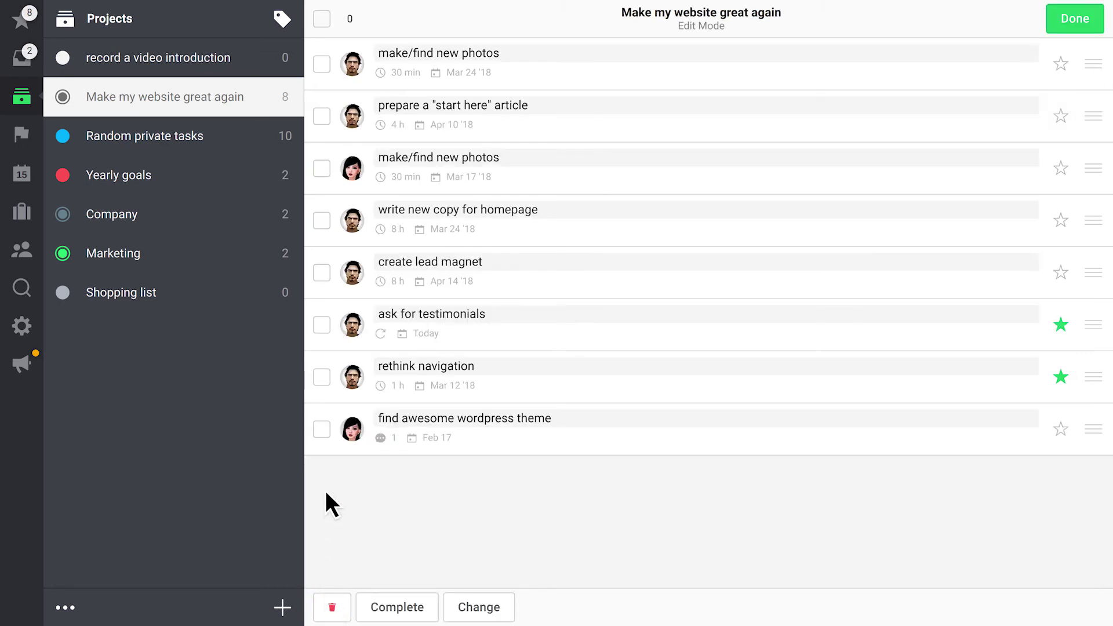
{"action": "left_click", "coordinate": [321, 64]}
{"action": "left_click", "coordinate": [320, 115]}
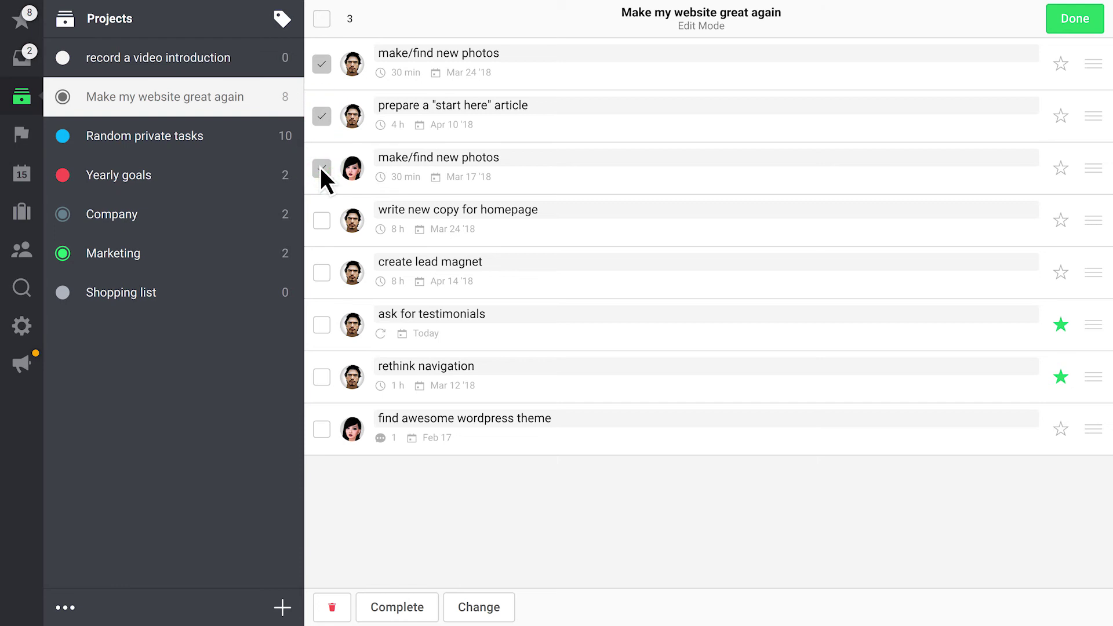
{"action": "left_click", "coordinate": [496, 607]}
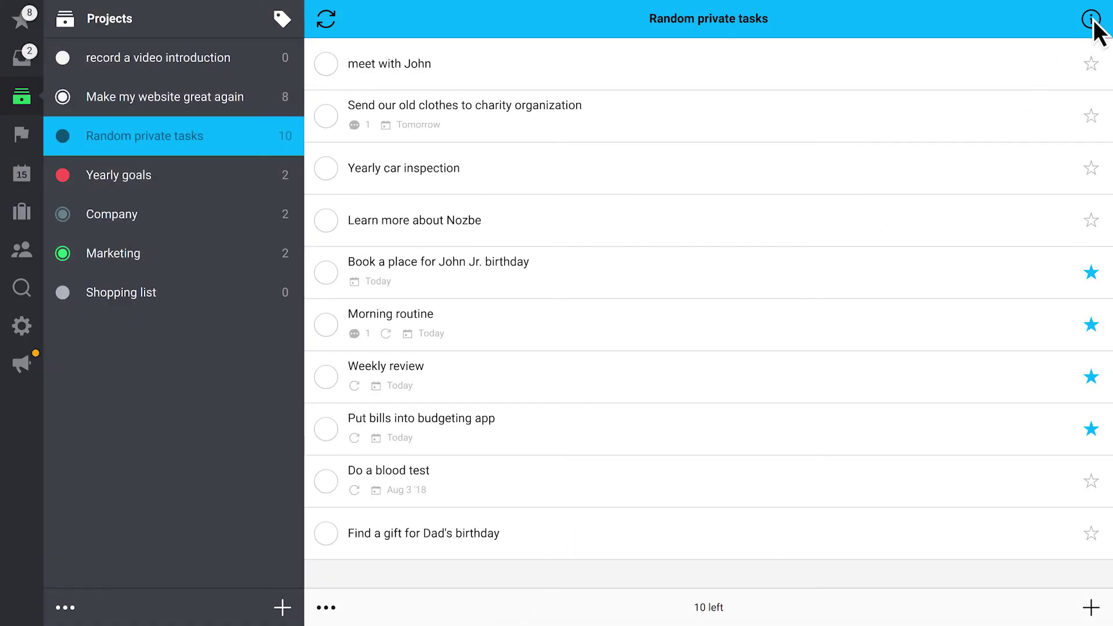
- Show project settings, then switch to Make my website great again, shared with one person
{"action": "left_click", "coordinate": [1092, 19]}
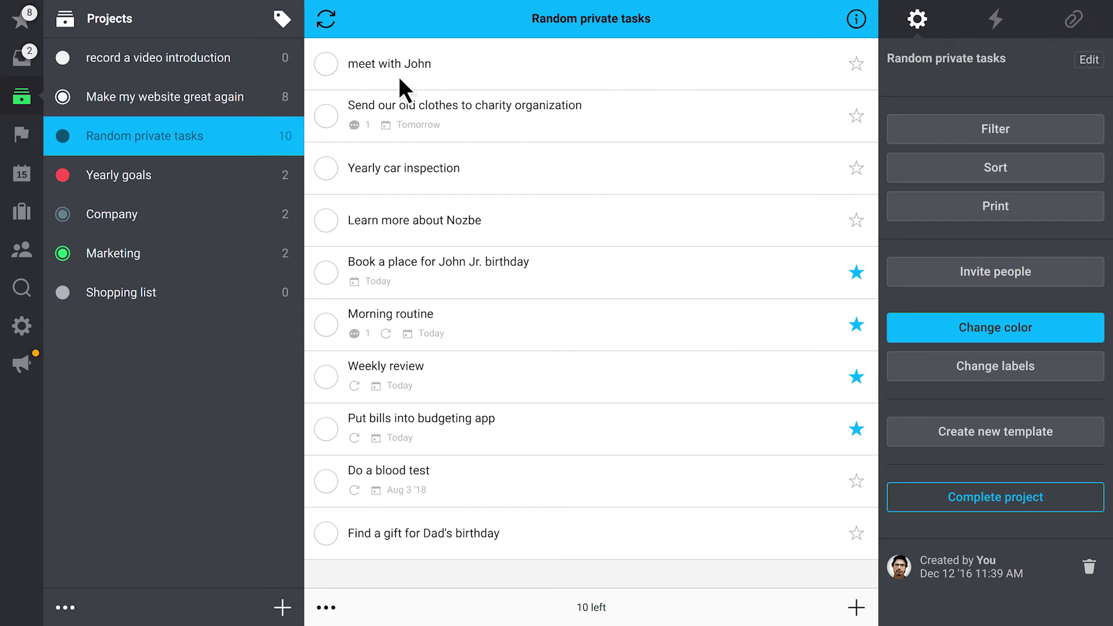
{"action": "left_click", "coordinate": [144, 97]}
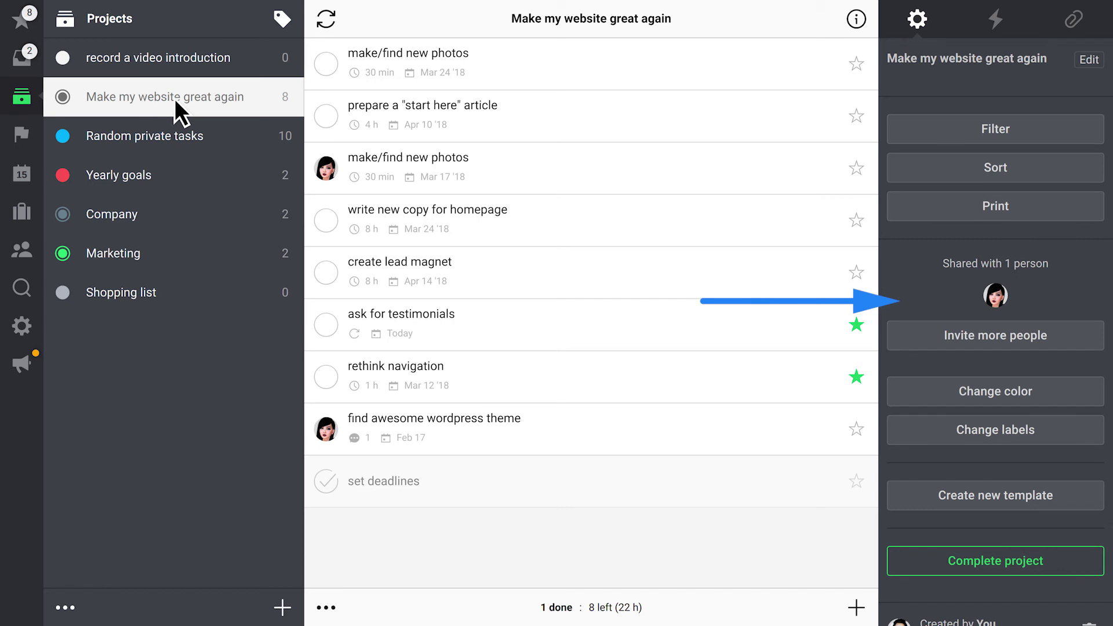
{"action": "left_click", "coordinate": [935, 136]}
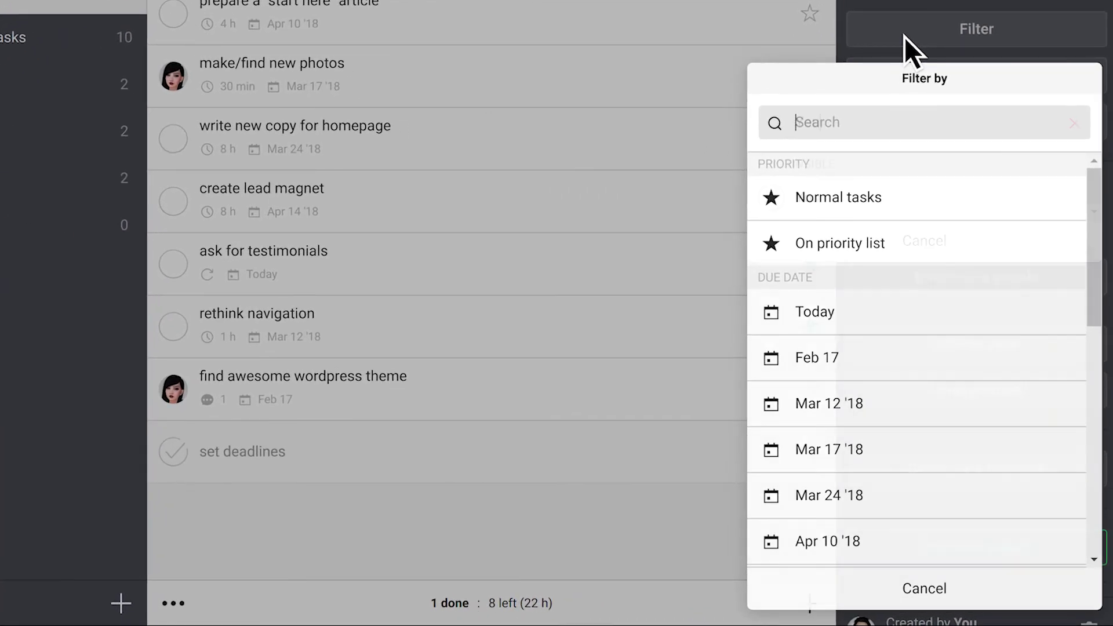
{"action": "type", "text": "You"}
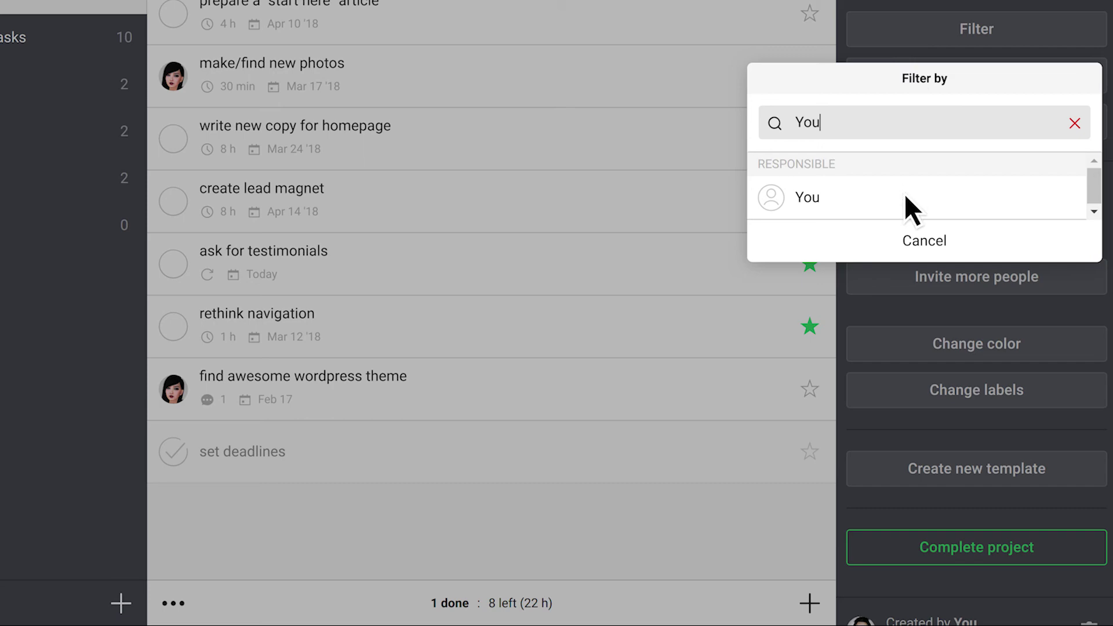
{"action": "left_click", "coordinate": [905, 196]}
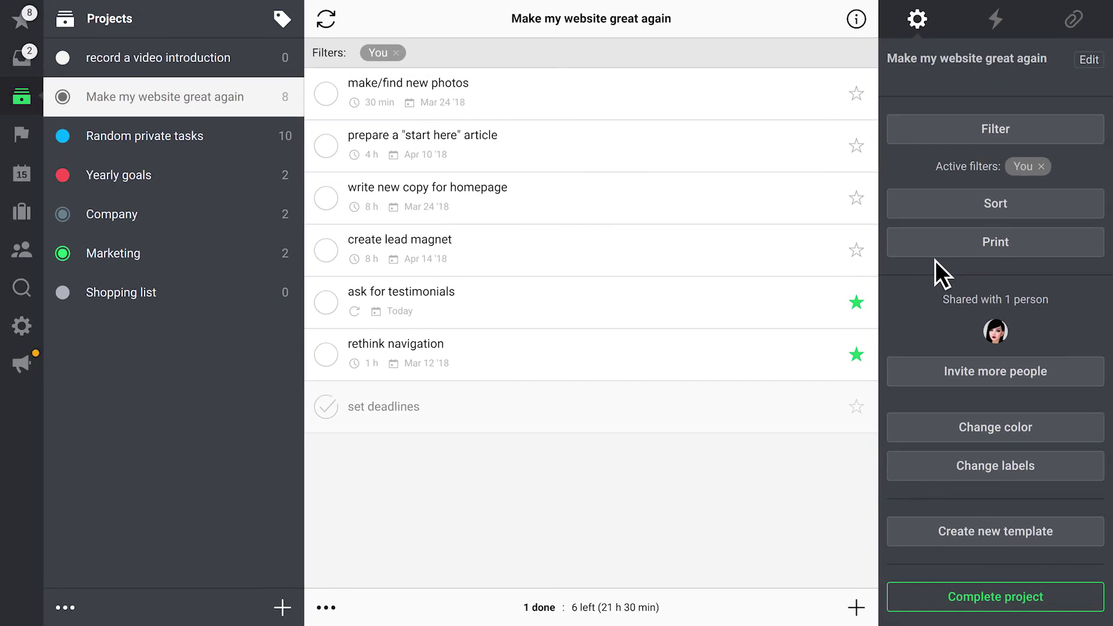
{"action": "left_click", "coordinate": [935, 204]}
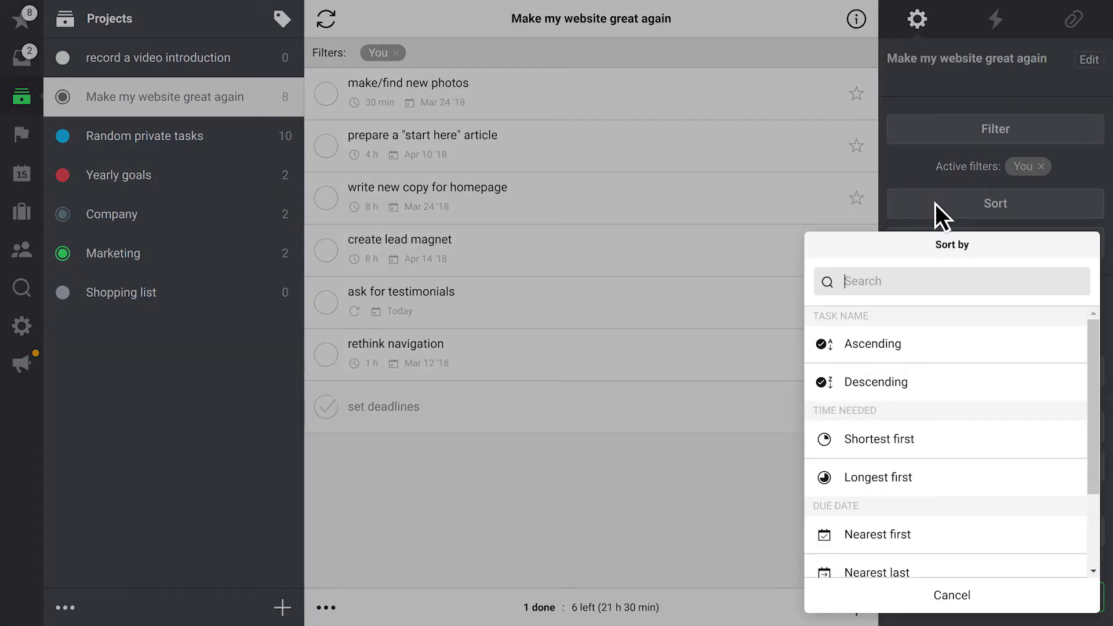
{"action": "type", "text": "near"}
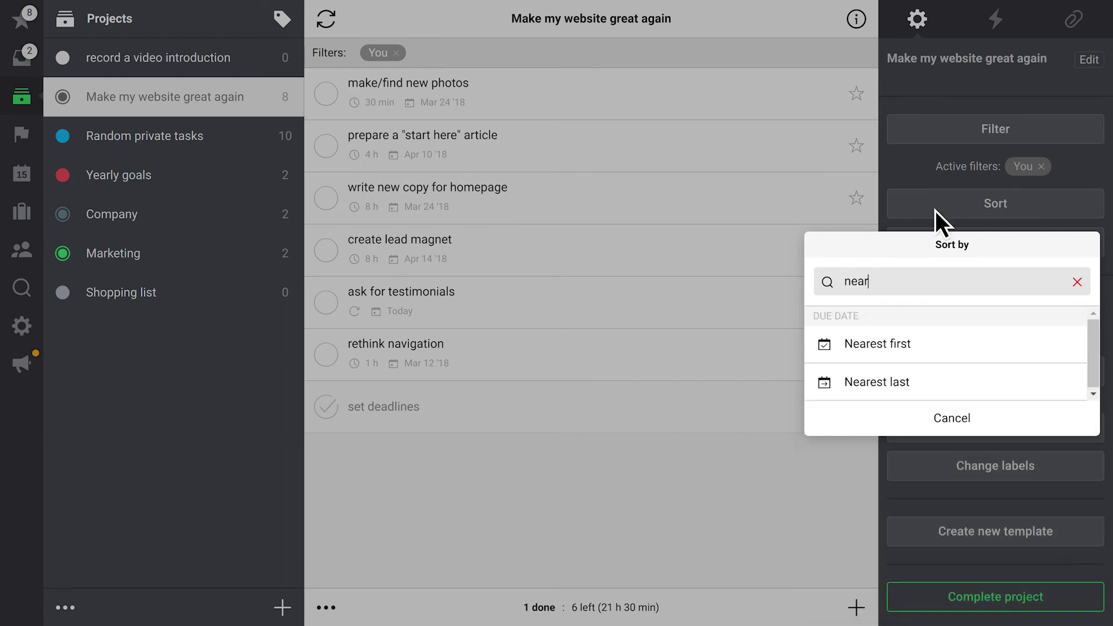
{"action": "left_click", "coordinate": [937, 346]}
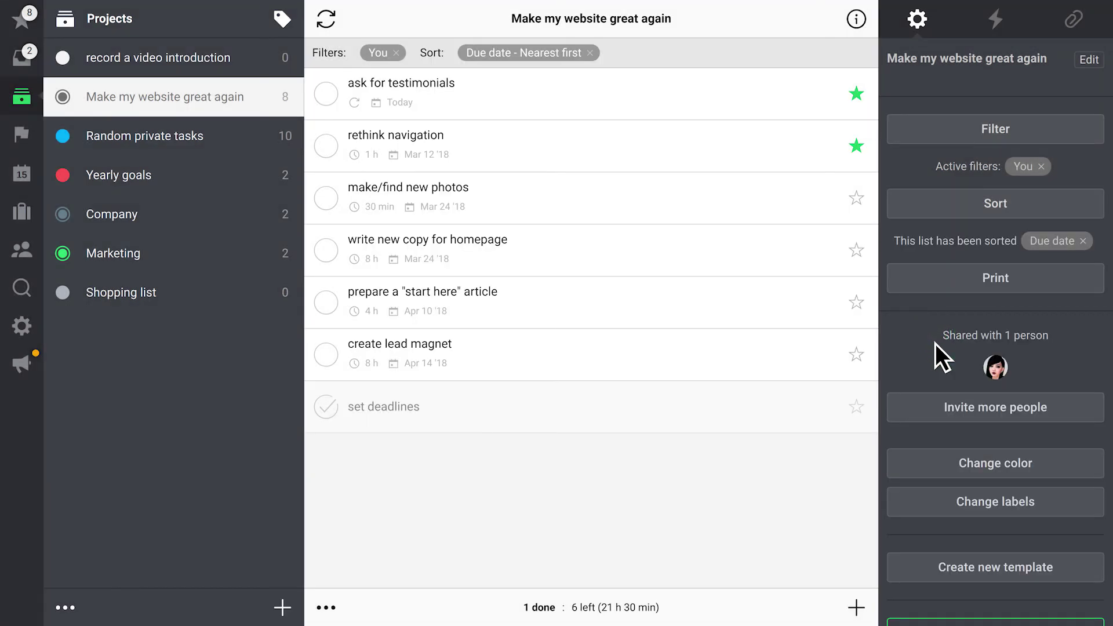
{"action": "left_click", "coordinate": [397, 52]}
{"action": "left_click", "coordinate": [483, 53]}
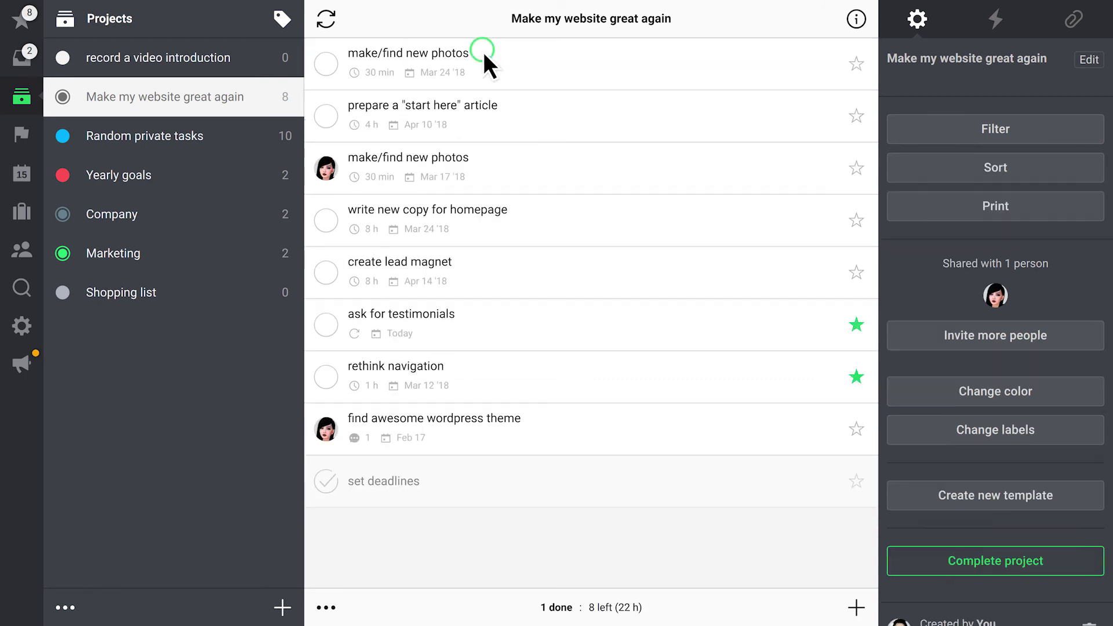
{"action": "left_click", "coordinate": [936, 210]}
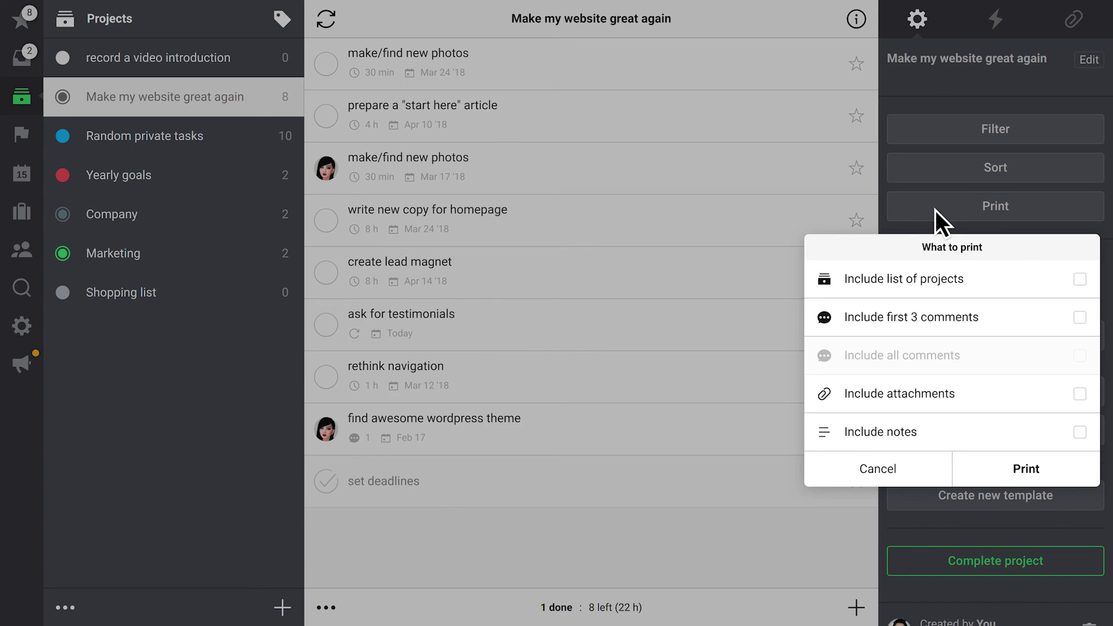
{"action": "left_click", "coordinate": [936, 209]}
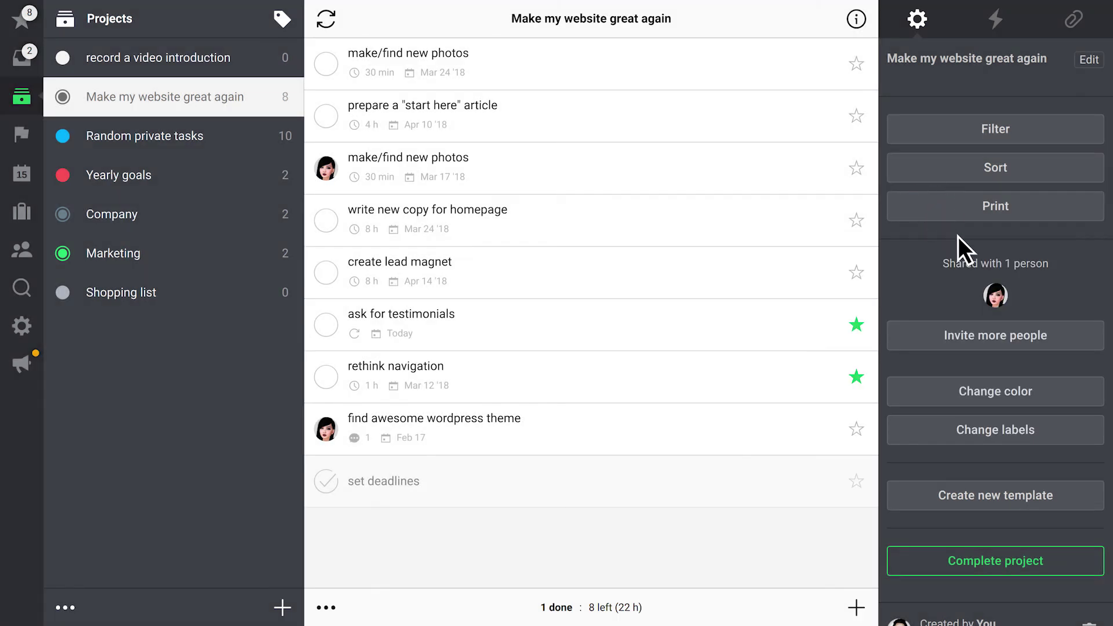
{"action": "left_click", "coordinate": [1009, 296]}
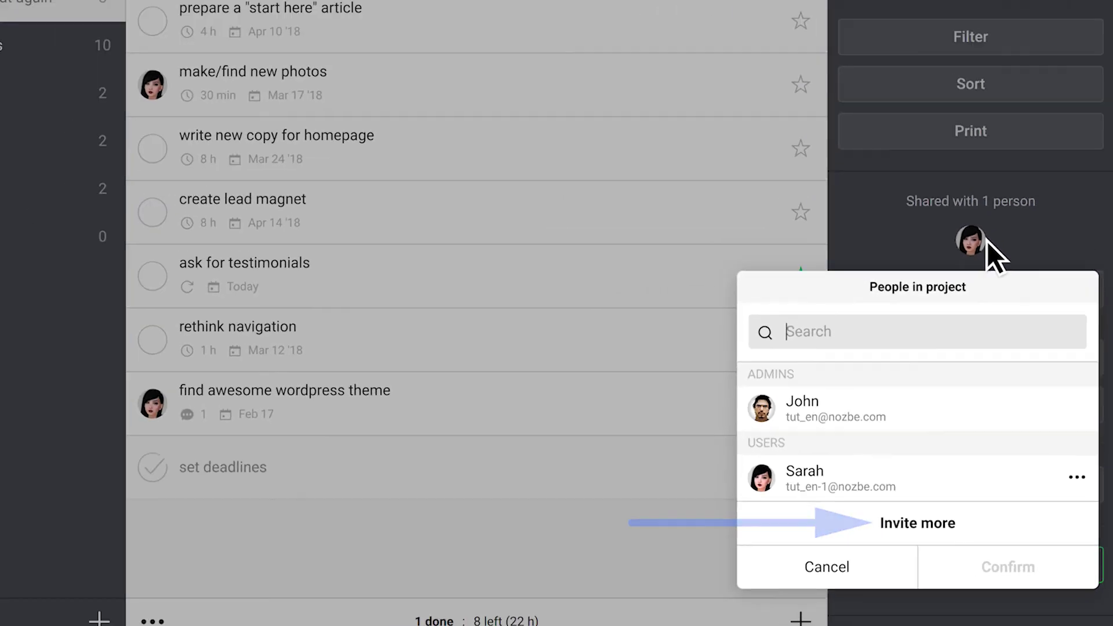
{"action": "left_click", "coordinate": [1009, 295]}
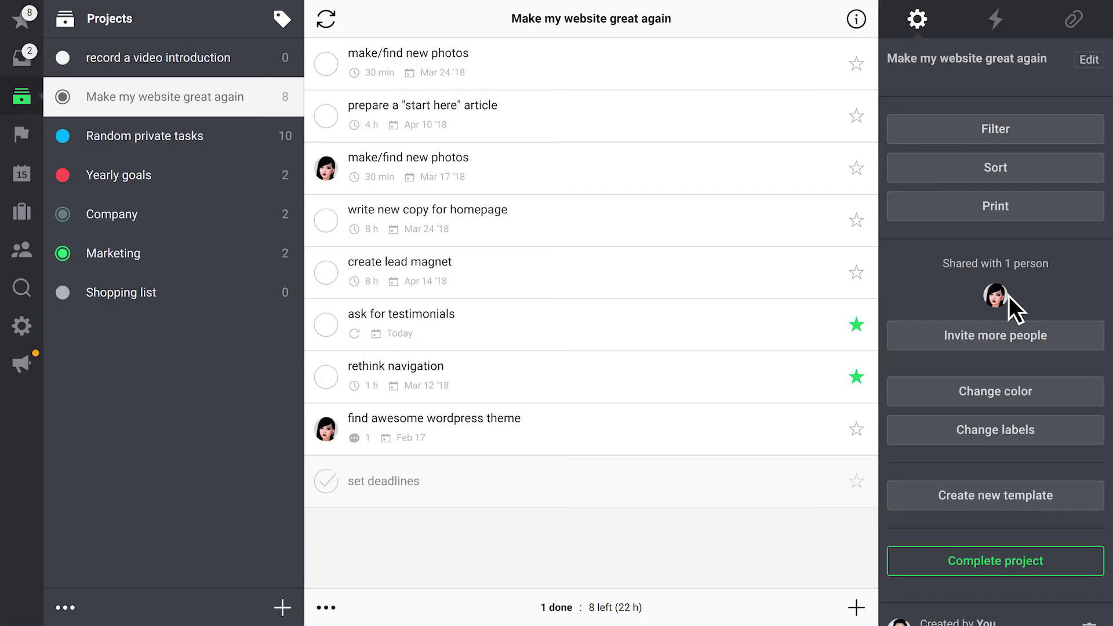
- Change the project's colour to red and view it in the Priority list
{"action": "left_click", "coordinate": [1058, 393]}
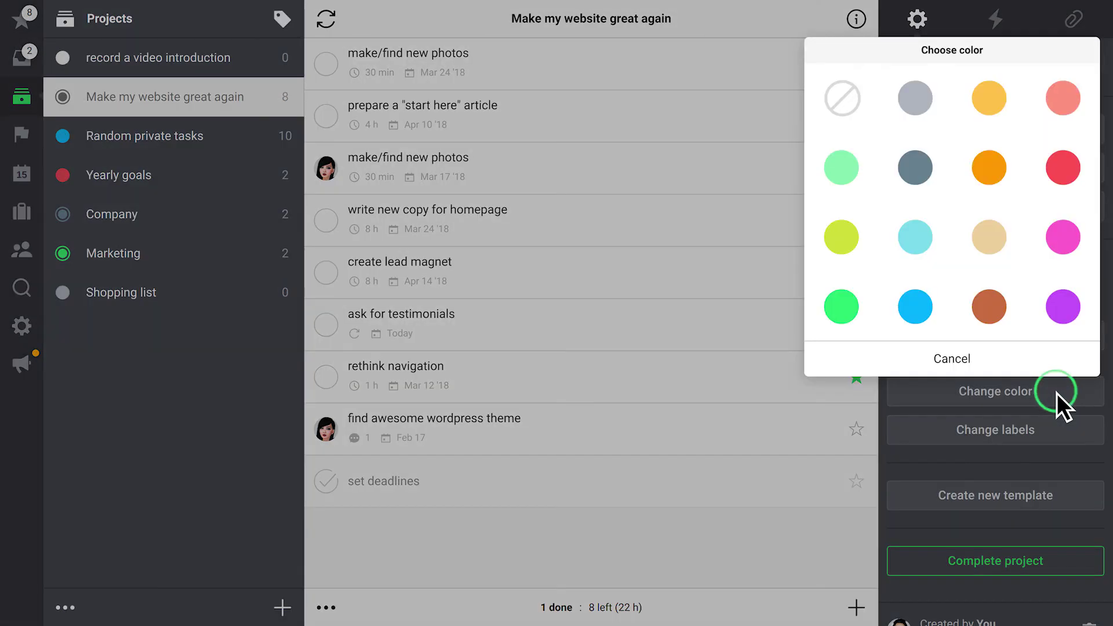
{"action": "left_click", "coordinate": [1064, 168]}
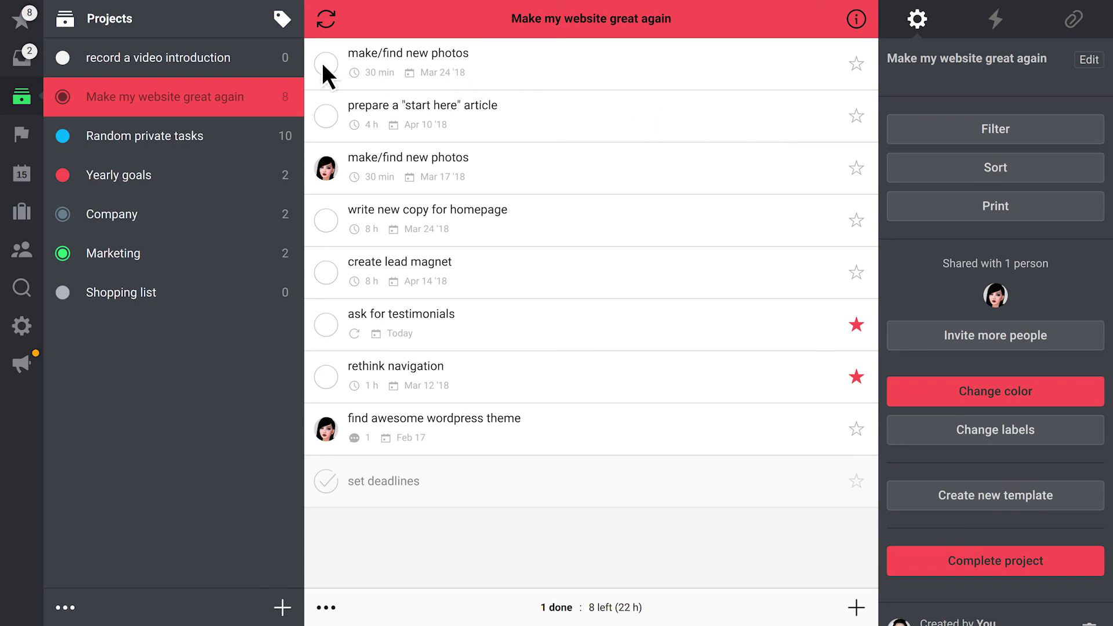
{"action": "left_click", "coordinate": [29, 21]}
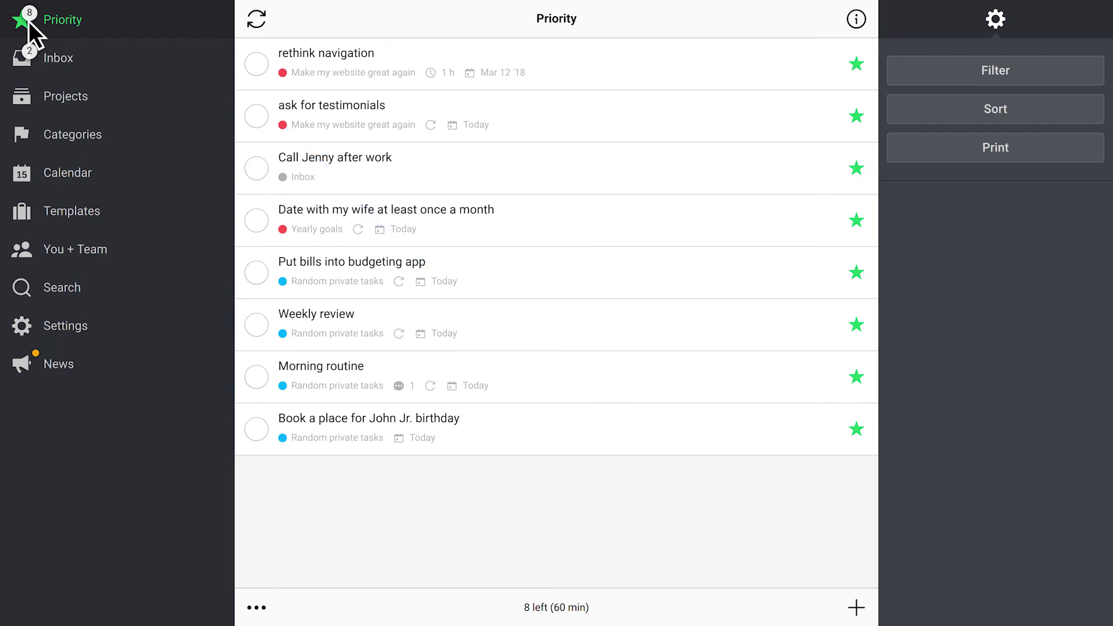
- Return to the Make my website great again project and show its settings panel
{"action": "left_click", "coordinate": [29, 100]}
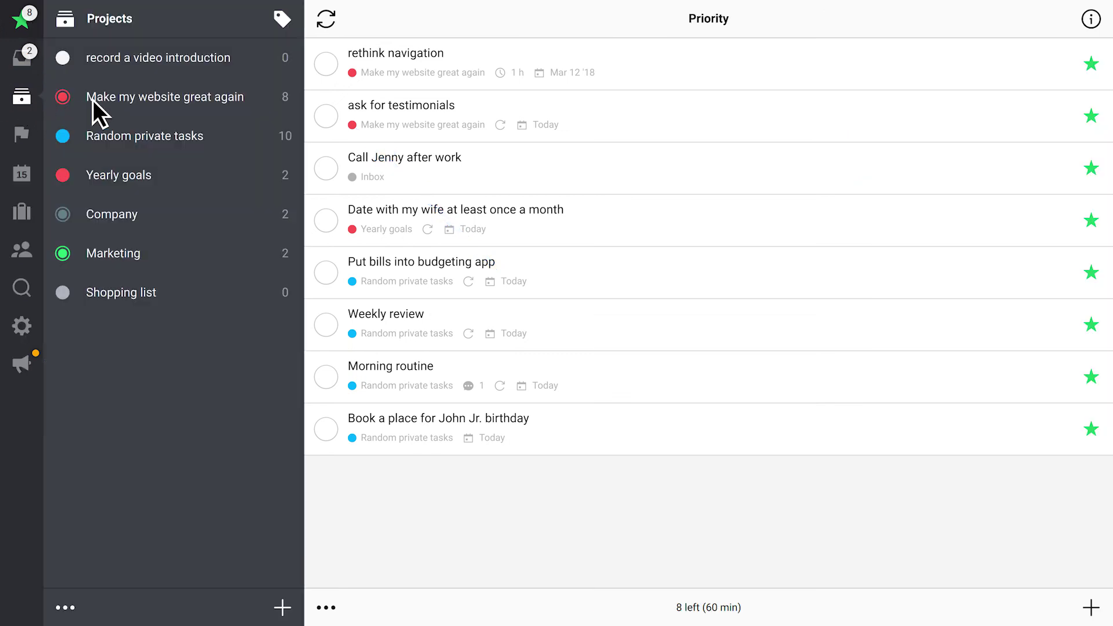
{"action": "left_click", "coordinate": [163, 100]}
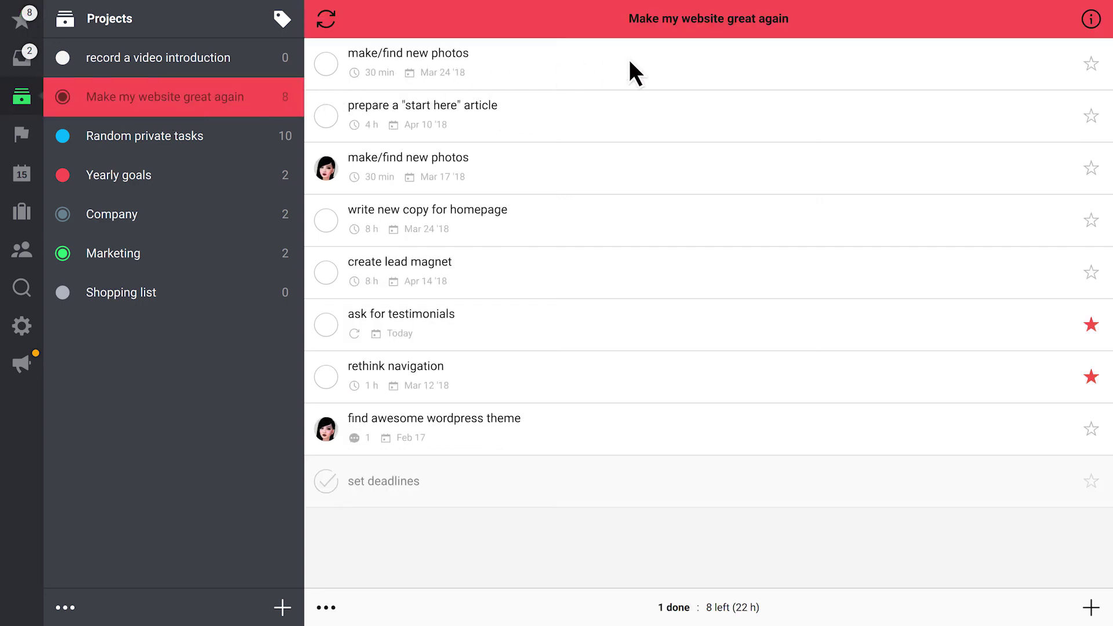
{"action": "left_click", "coordinate": [1091, 19]}
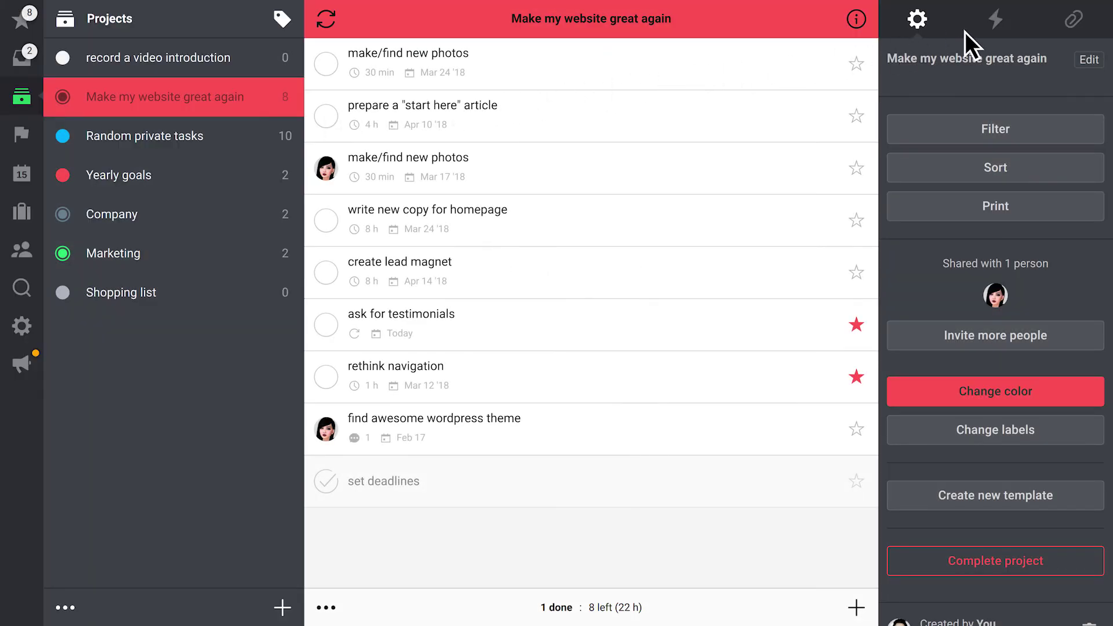
- Attach a note titled 'Expenses' describing the project's expenses and save it
{"action": "left_click", "coordinate": [1077, 18]}
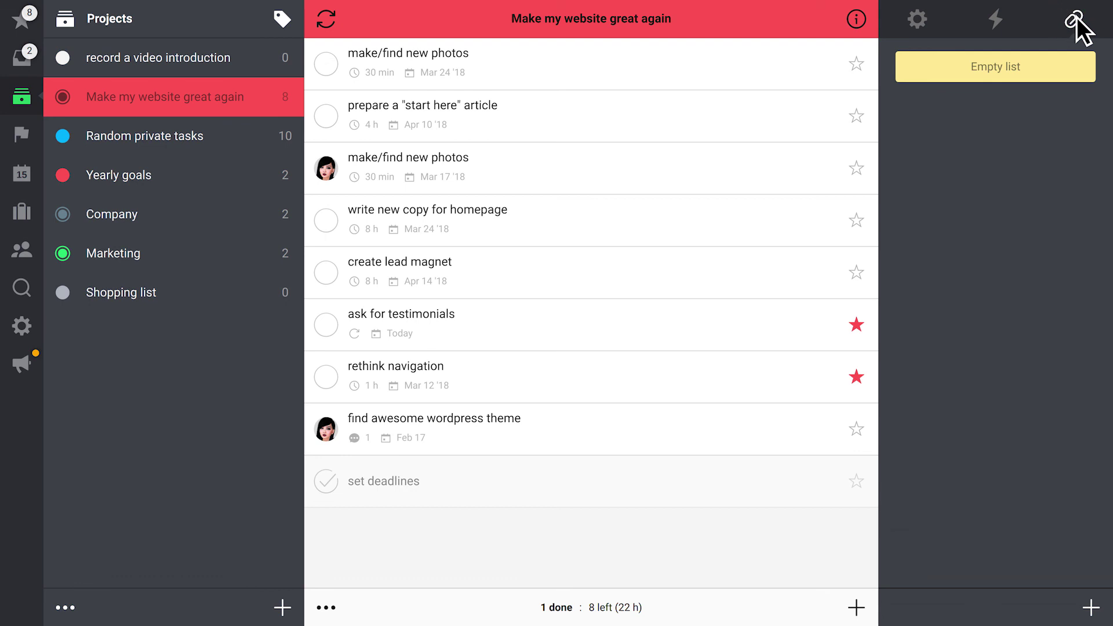
{"action": "left_click", "coordinate": [1092, 608]}
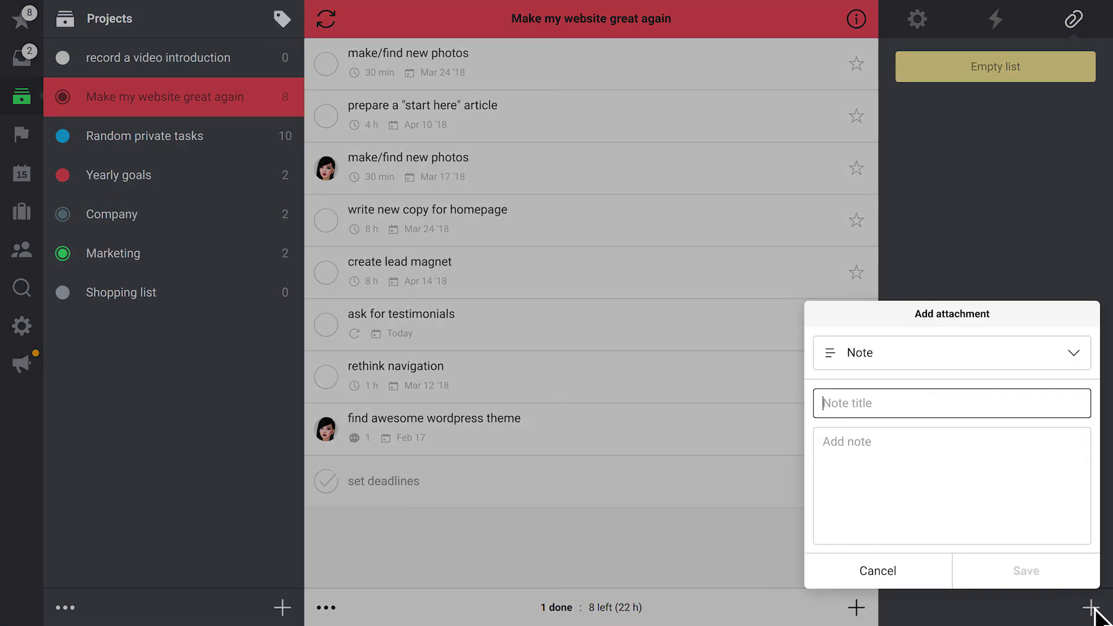
{"action": "type", "text": "Expenses"}
{"action": "key", "text": "Tab"}
{"action": "type", "text": "In this note, we will list all the expenses we have to complete this project"}
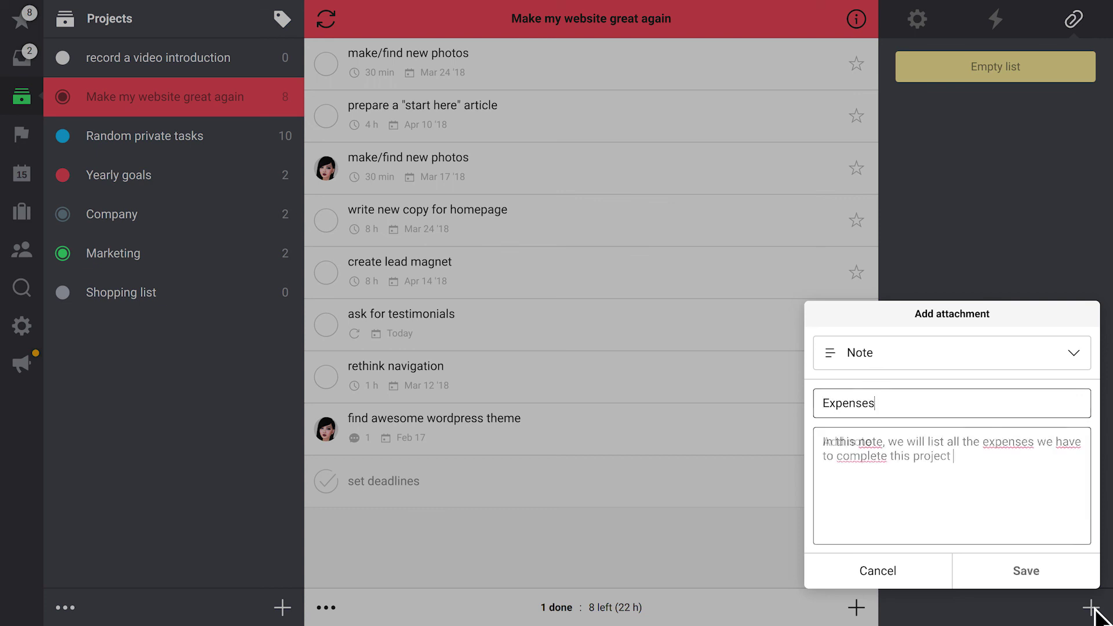
{"action": "left_click", "coordinate": [1048, 568]}
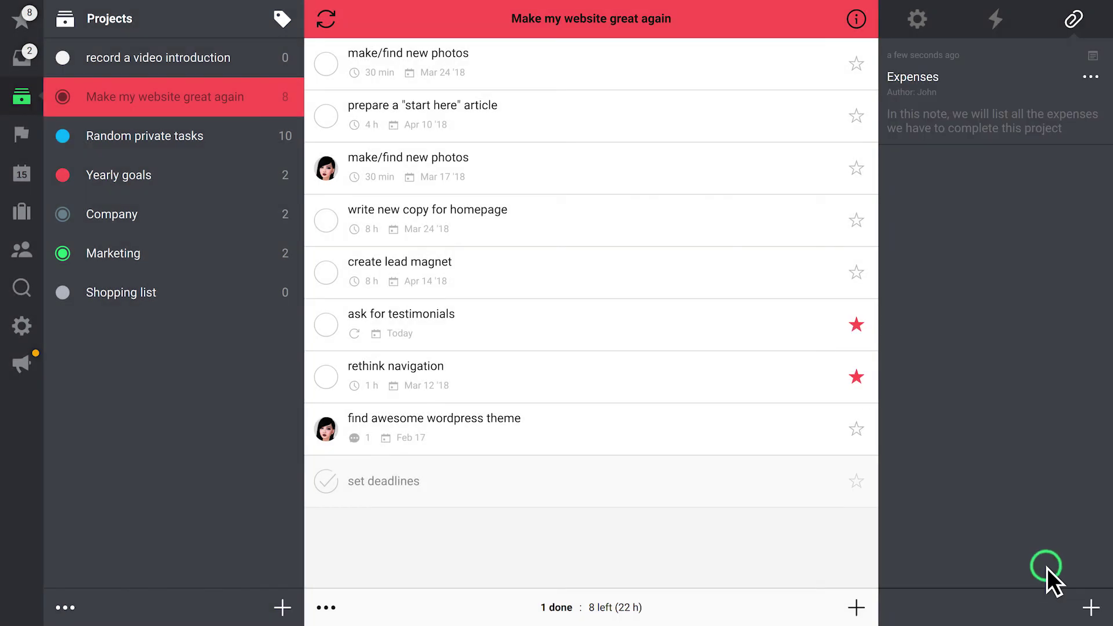